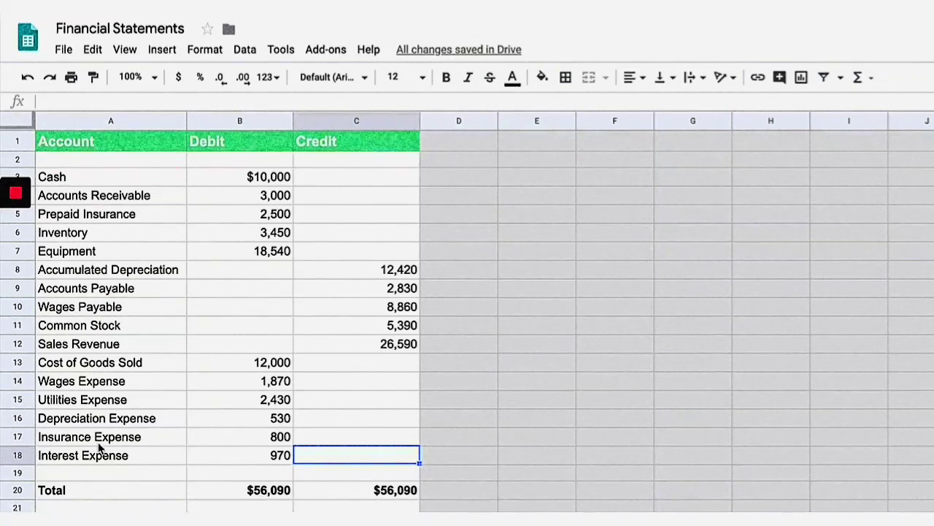
Review the accounts on the trial balance sheet from Cash down to Interest Expense, returning to Sales Revenue.
{"action": "left_click", "coordinate": [99, 180]}
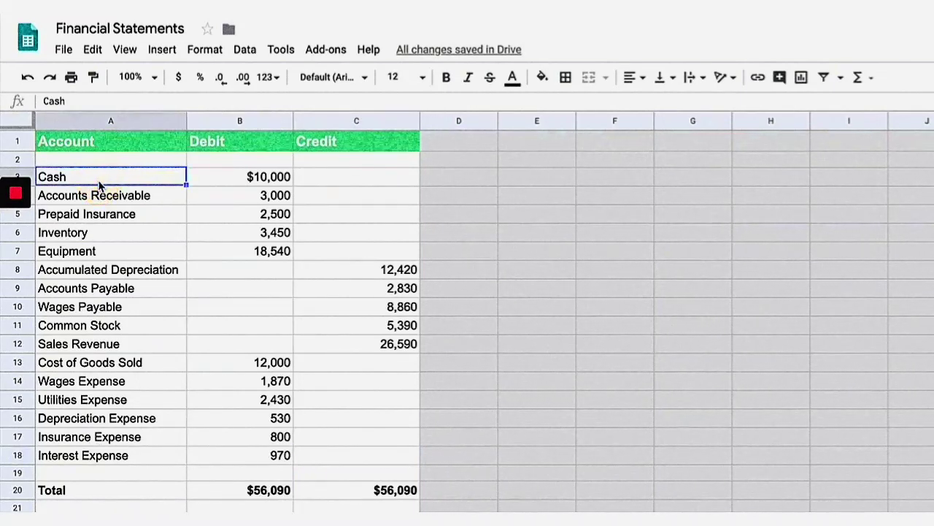
{"action": "key", "text": "Down"}
{"action": "key", "text": "Down"}
{"action": "key", "text": "Down"}
{"action": "key", "text": "Down"}
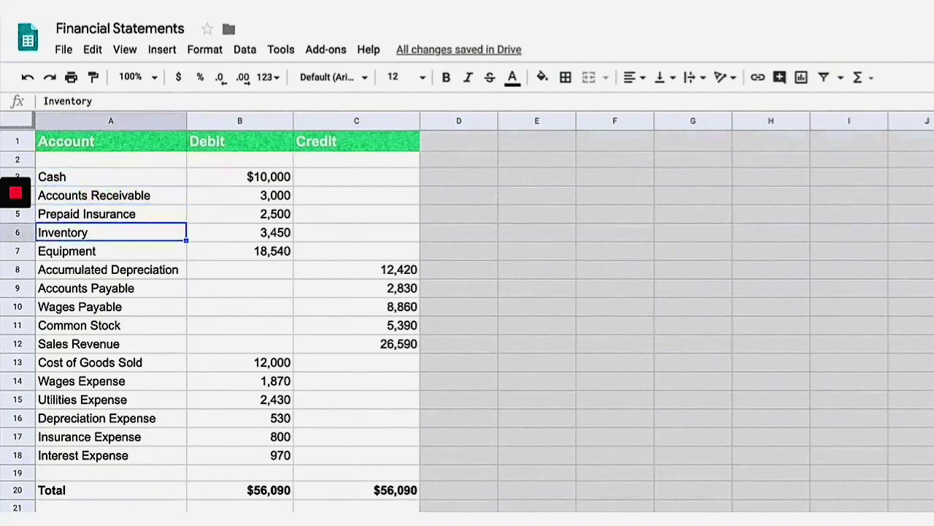
{"action": "key", "text": "Down"}
{"action": "key", "text": "Down"}
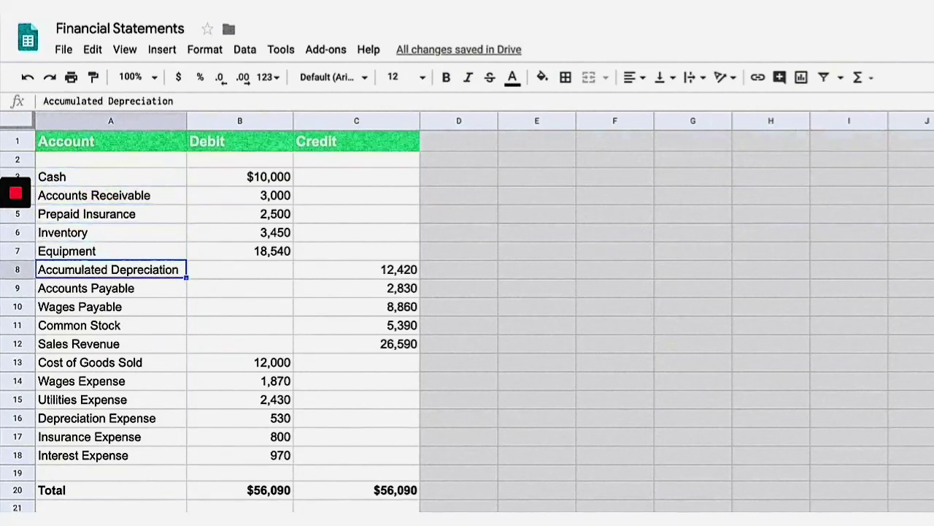
{"action": "key", "text": "Down"}
{"action": "key", "text": "Down"}
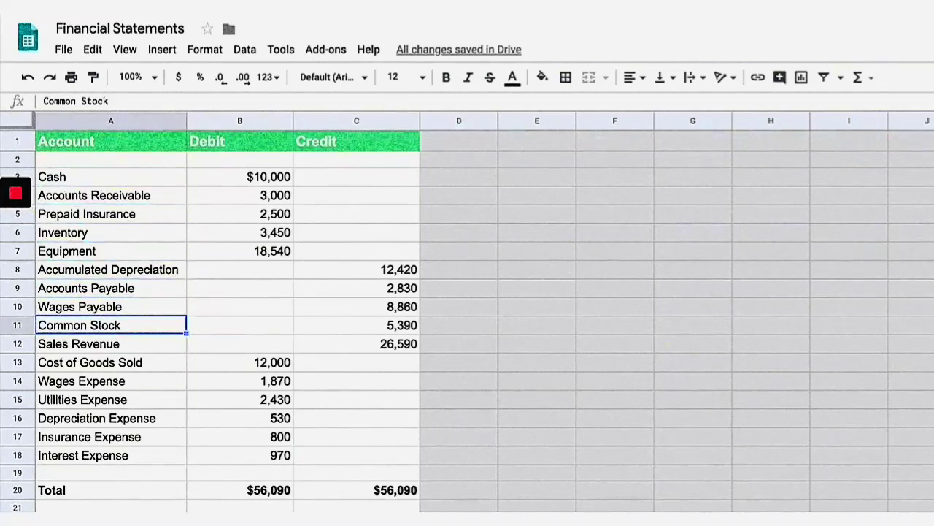
{"action": "key", "text": "Down"}
{"action": "key", "text": "Down"}
{"action": "key", "text": "Up"}
{"action": "key", "text": "Down"}
{"action": "key", "text": "Down"}
{"action": "key", "text": "Down"}
{"action": "key", "text": "Down"}
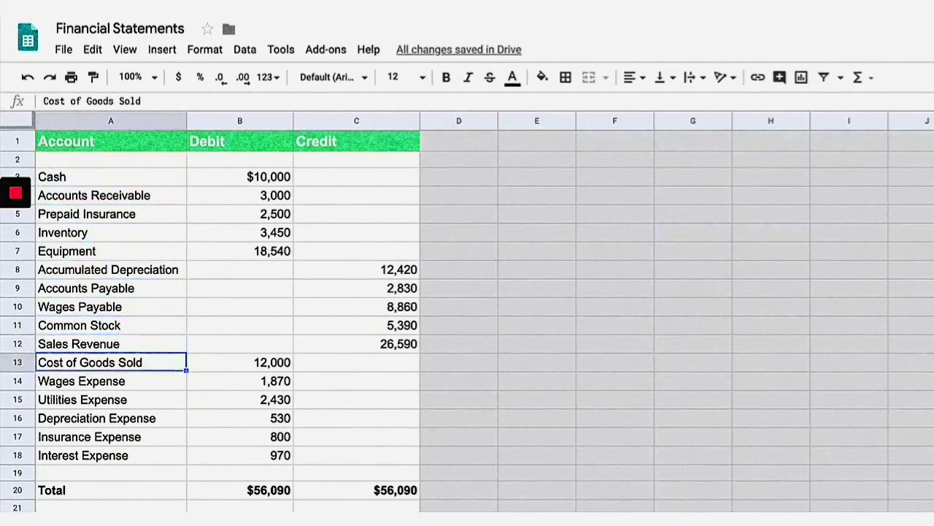
{"action": "key", "text": "Down"}
{"action": "key", "text": "Down"}
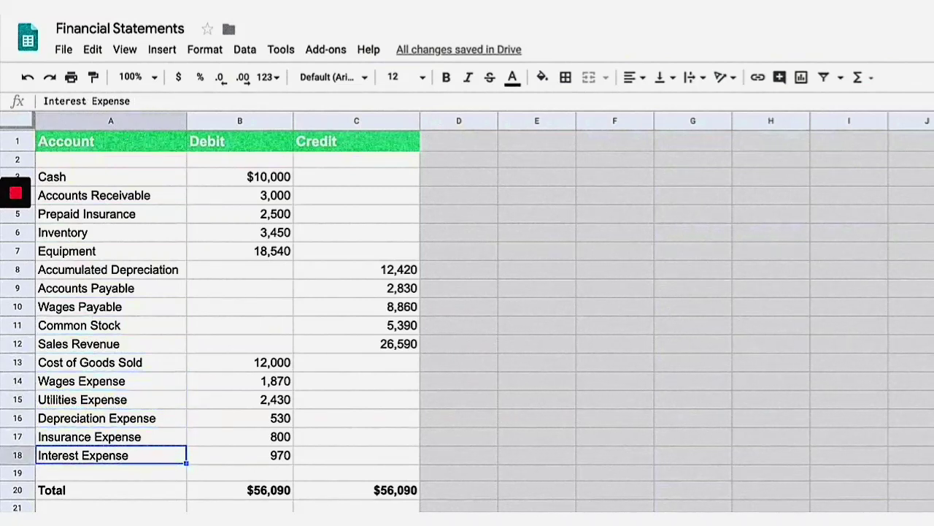
{"action": "key", "text": "Up"}
{"action": "key", "text": "Up"}
{"action": "key", "text": "Up"}
{"action": "key", "text": "Up"}
{"action": "key", "text": "Up"}
{"action": "key", "text": "Up"}
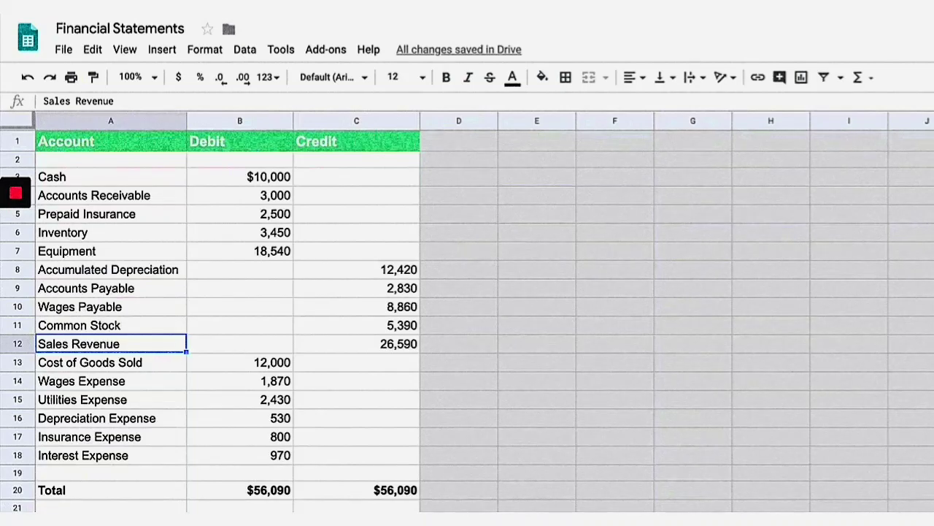
On the Income Statement sheet, label A5 Sales Revenue and link B5 to cell C12 of the Adjusted Trial Balance.
{"action": "key", "text": "ctrl+Page_Down"}
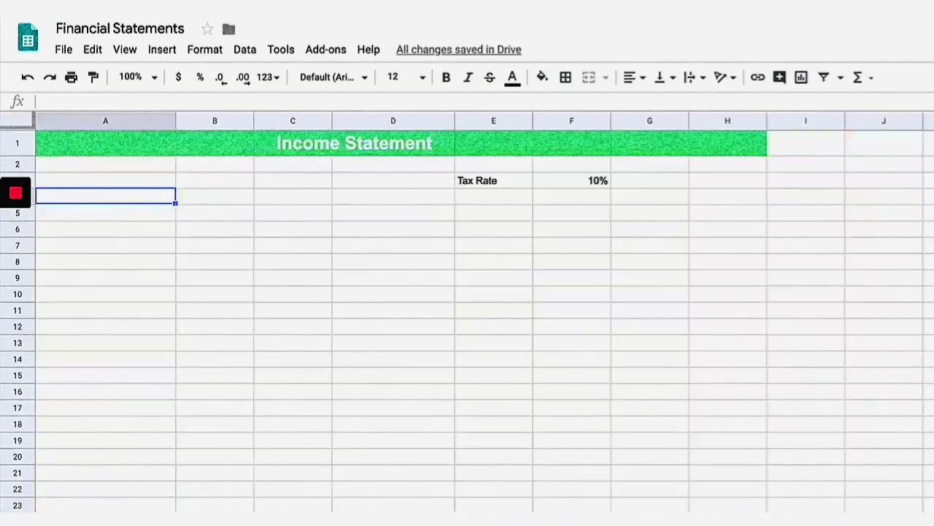
{"action": "left_click", "coordinate": [598, 182]}
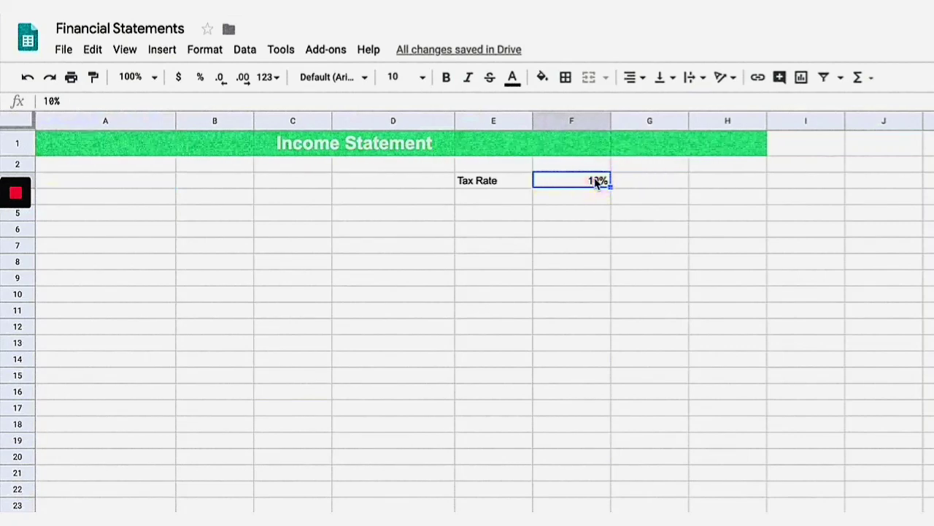
{"action": "left_click", "coordinate": [102, 213]}
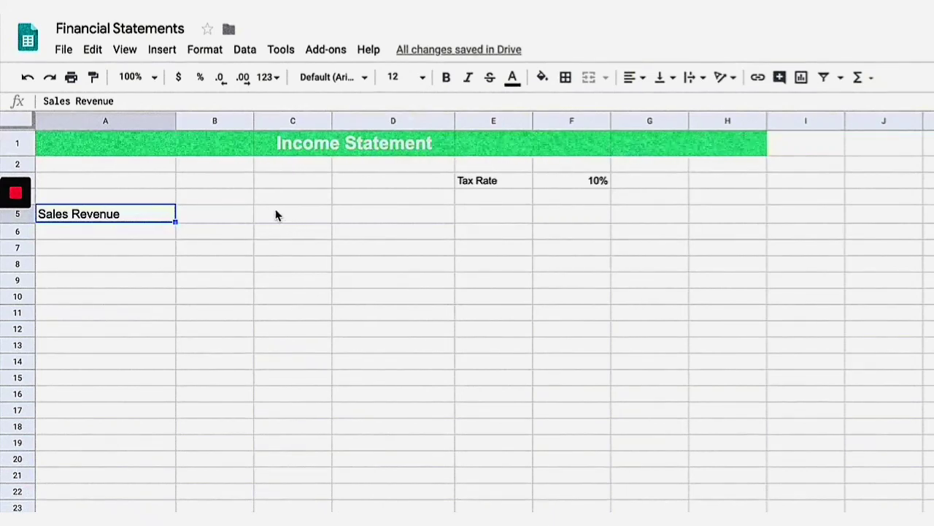
{"action": "left_click", "coordinate": [246, 214]}
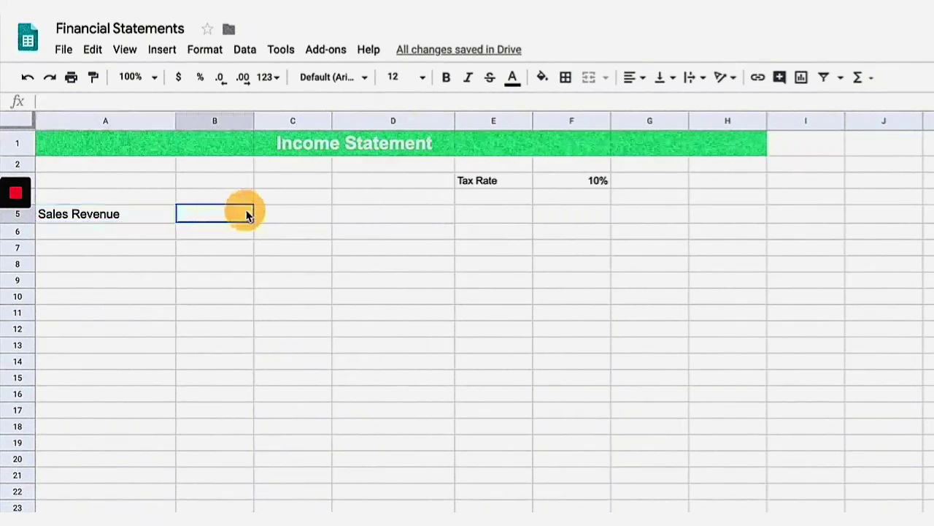
{"action": "type", "text": "="}
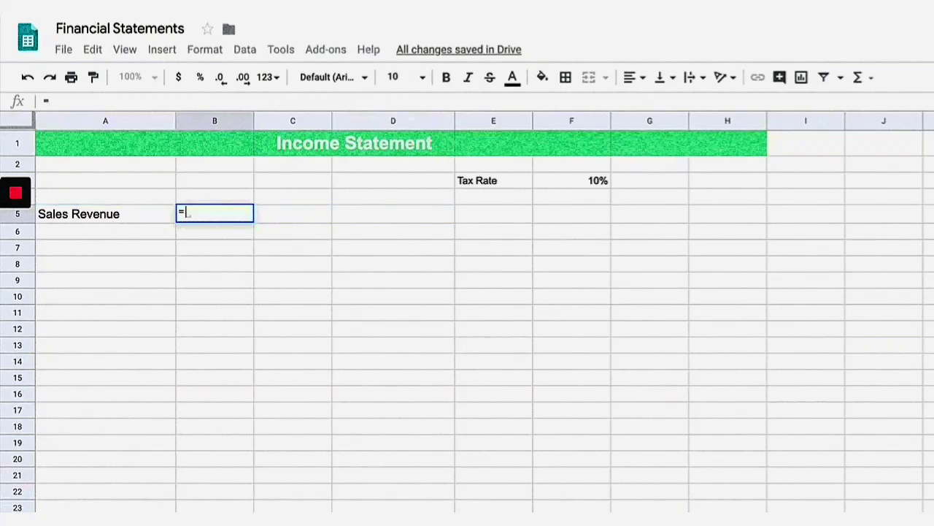
{"action": "key", "text": "ctrl+shift+Page_Up"}
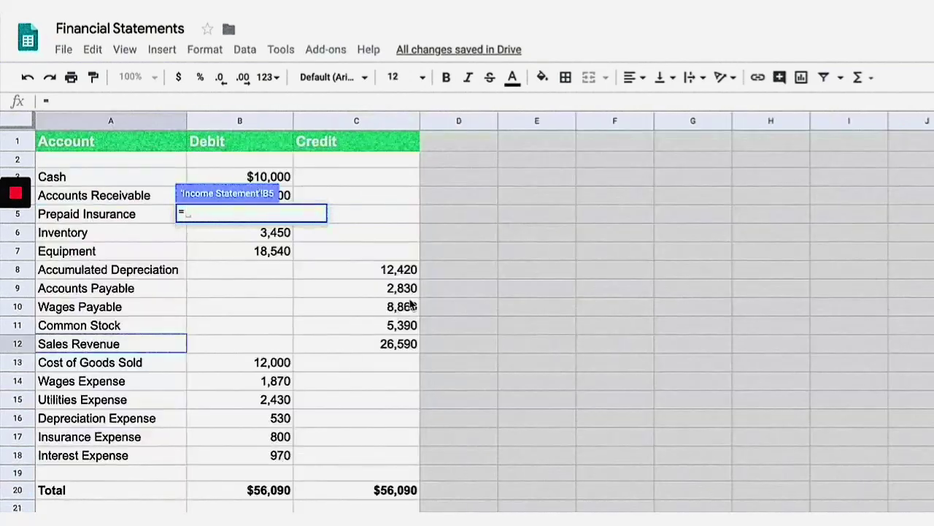
{"action": "left_click", "coordinate": [384, 352]}
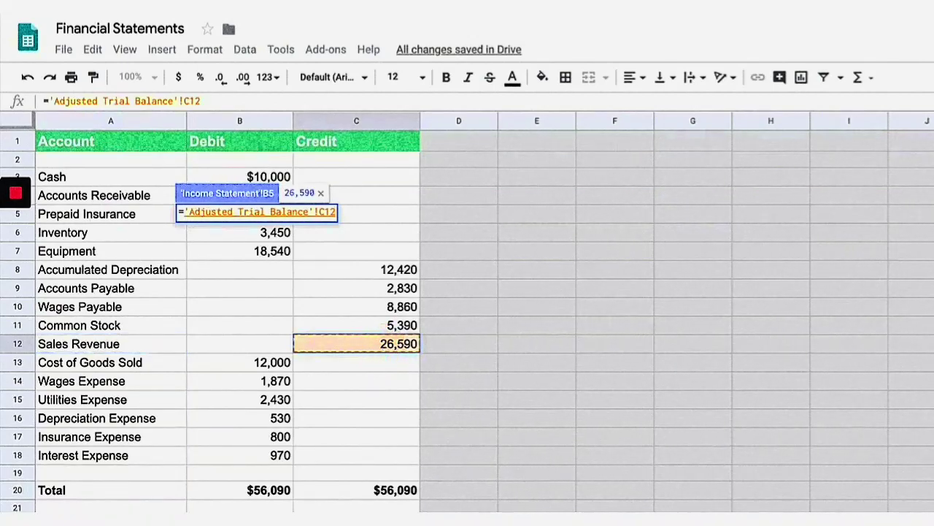
{"action": "key", "text": "Return"}
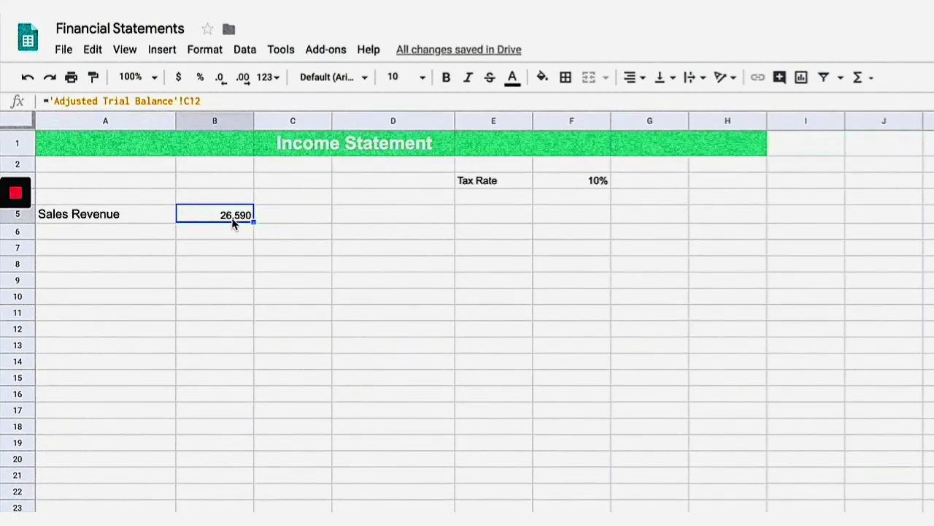
Label cell A7 Cost of Goods Sold and enter its amount in B7 as -12000.
{"action": "left_click", "coordinate": [125, 248]}
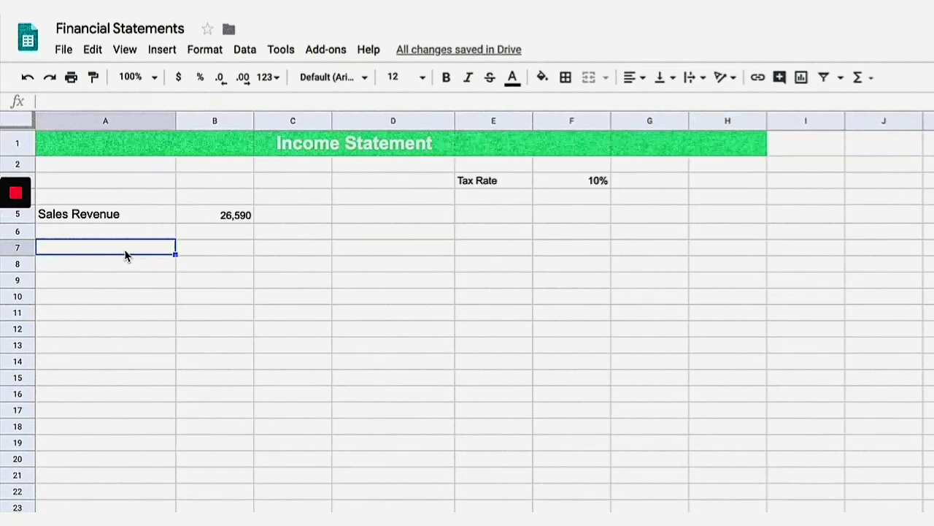
{"action": "type", "text": "Cost of Goods Sol"}
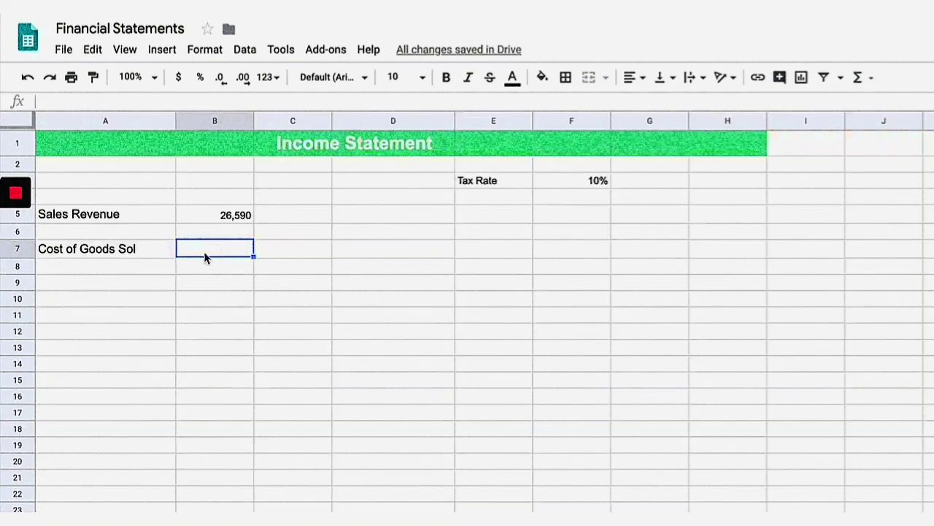
{"action": "left_click", "coordinate": [148, 250]}
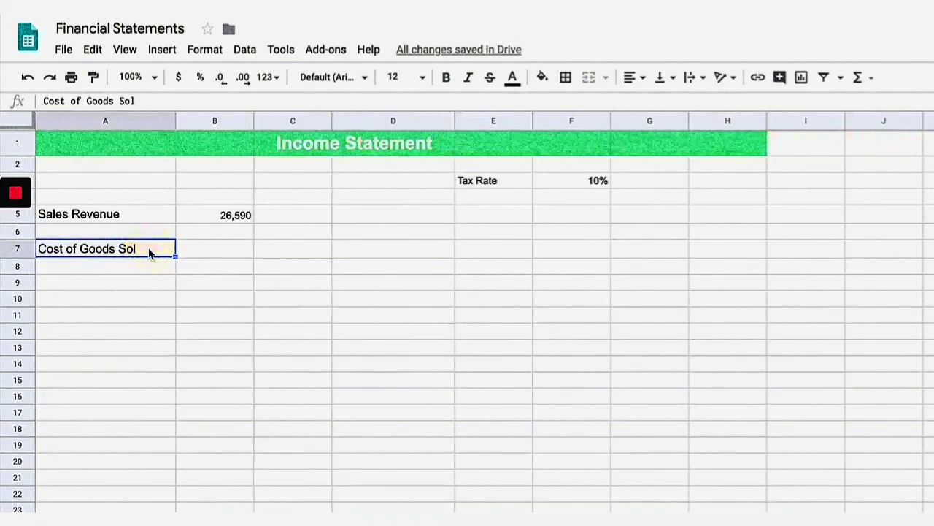
{"action": "left_click", "coordinate": [160, 110]}
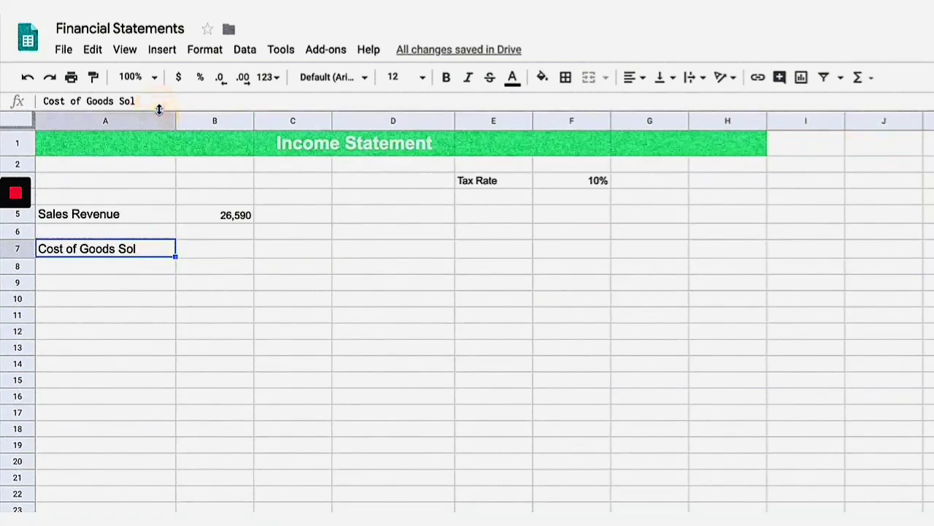
{"action": "left_click", "coordinate": [160, 102]}
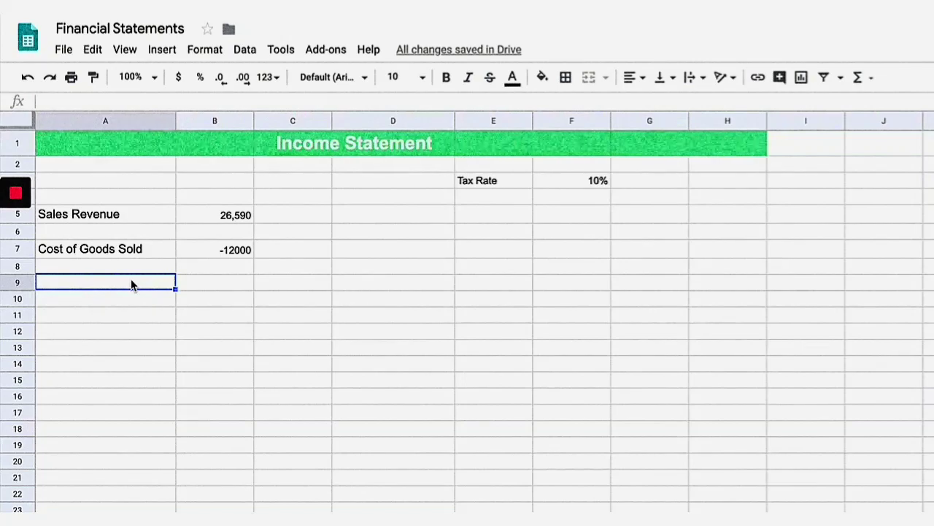
Enter the label Gross Profit in A9 and apply the Cost of Goods Sold label's formatting to it.
{"action": "type", "text": "Gross P"}
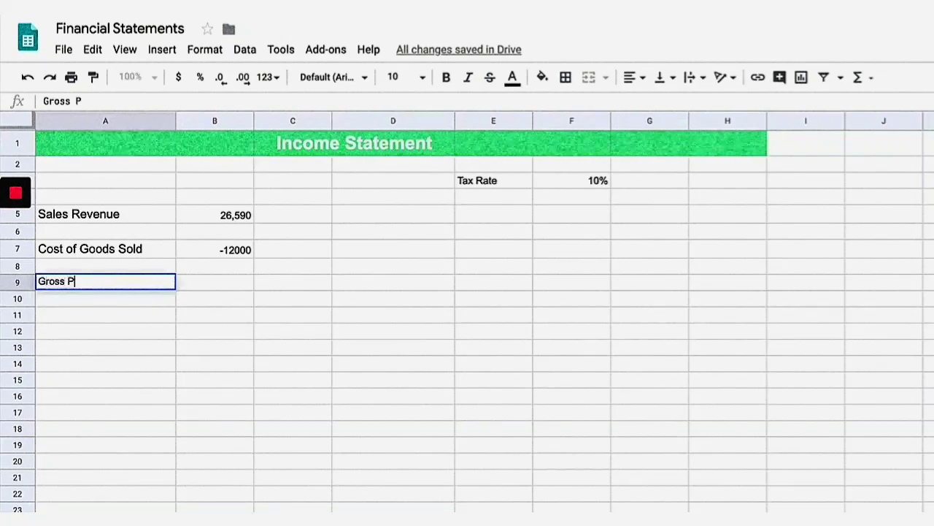
{"action": "type", "text": "rofit"}
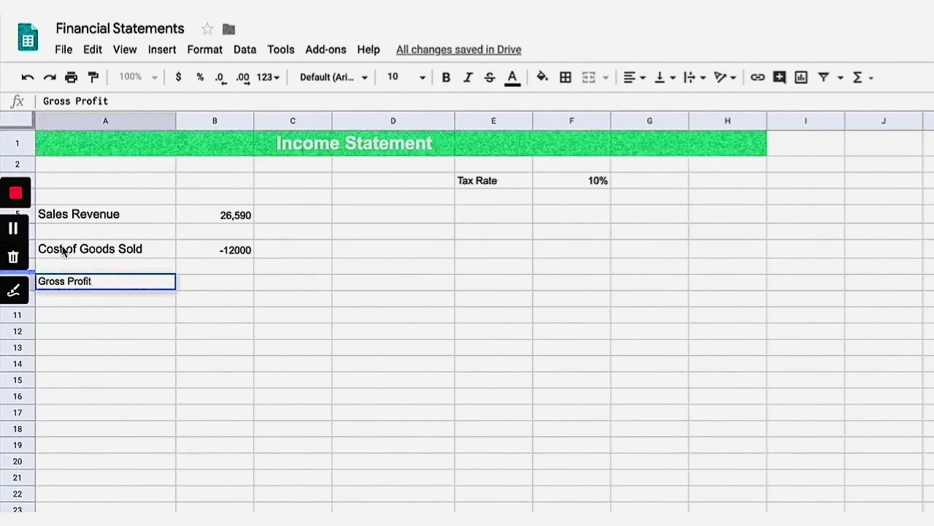
{"action": "left_click", "coordinate": [118, 248]}
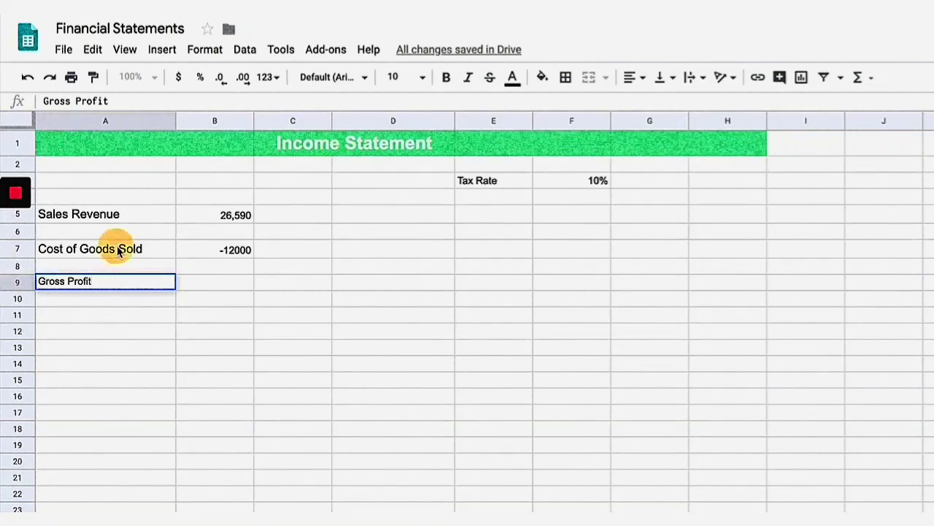
{"action": "left_click", "coordinate": [94, 77]}
{"action": "left_click", "coordinate": [81, 283]}
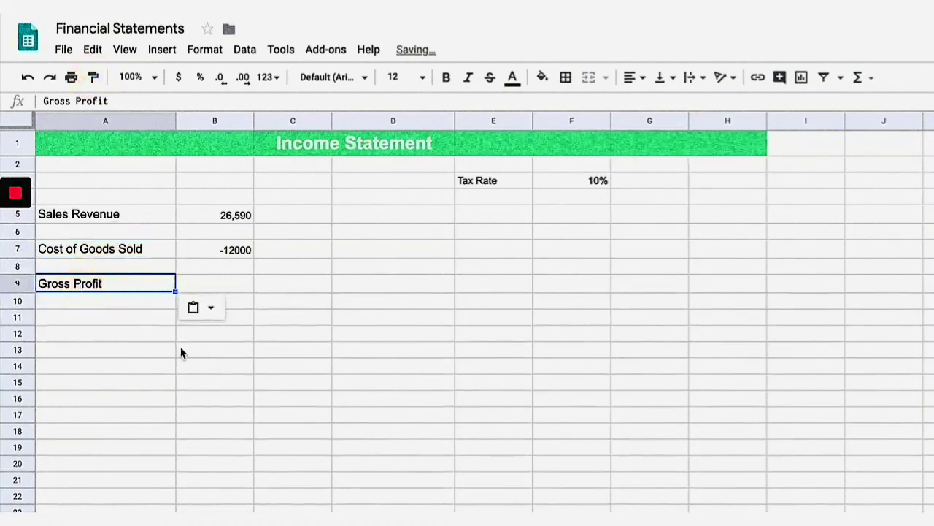
Calculate gross profit in B9 by adding B5 and B7 in a formula.
{"action": "left_click", "coordinate": [223, 285]}
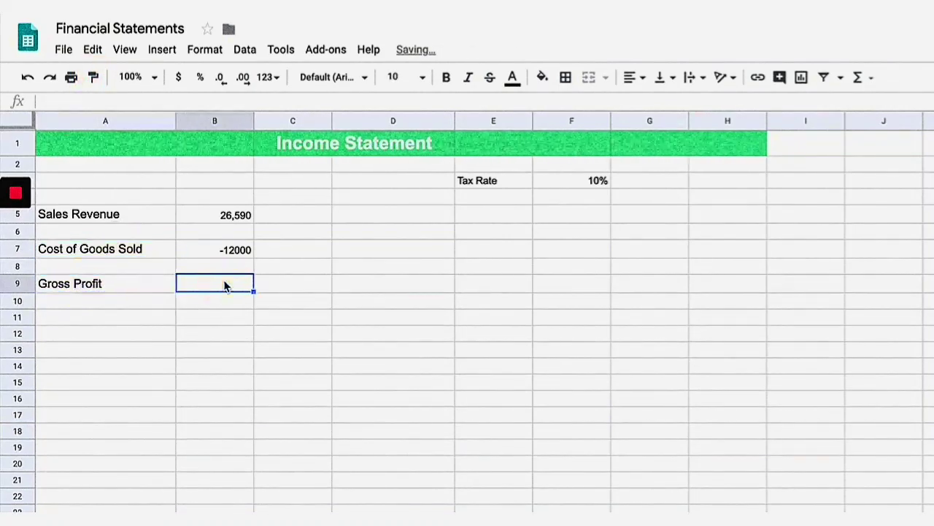
{"action": "type", "text": "=("}
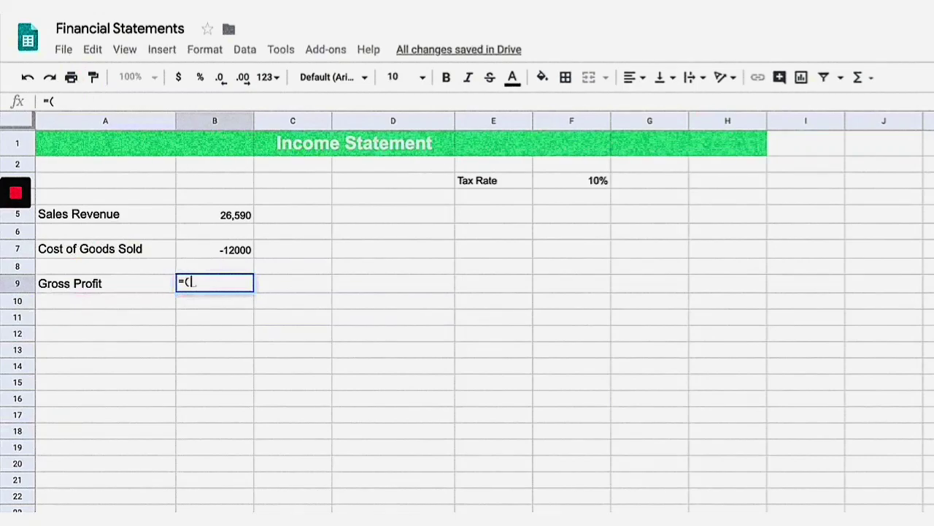
{"action": "left_click", "coordinate": [222, 213]}
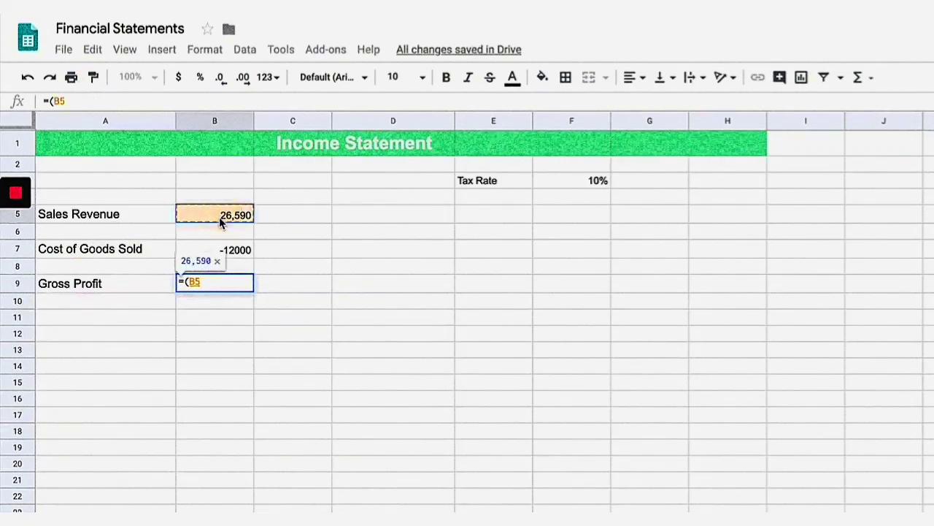
{"action": "type", "text": "+"}
{"action": "left_click", "coordinate": [225, 246]}
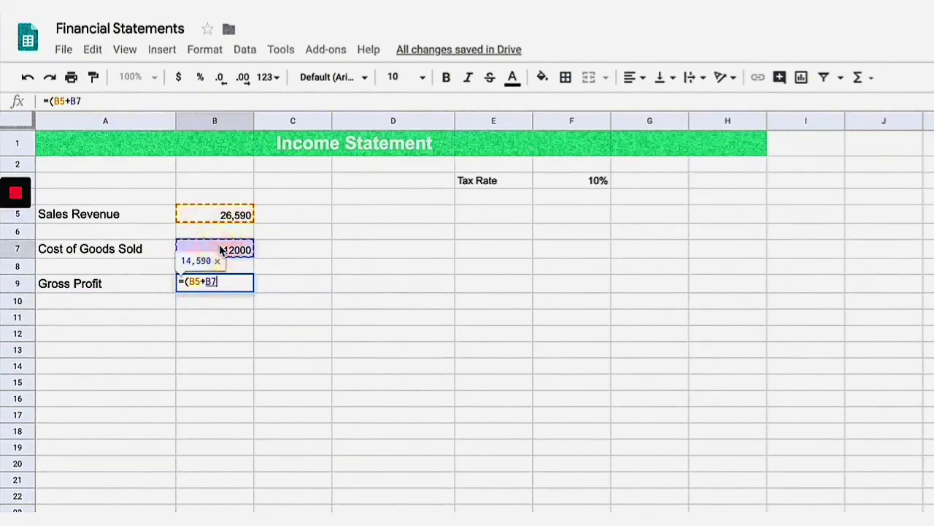
{"action": "key", "text": "Return"}
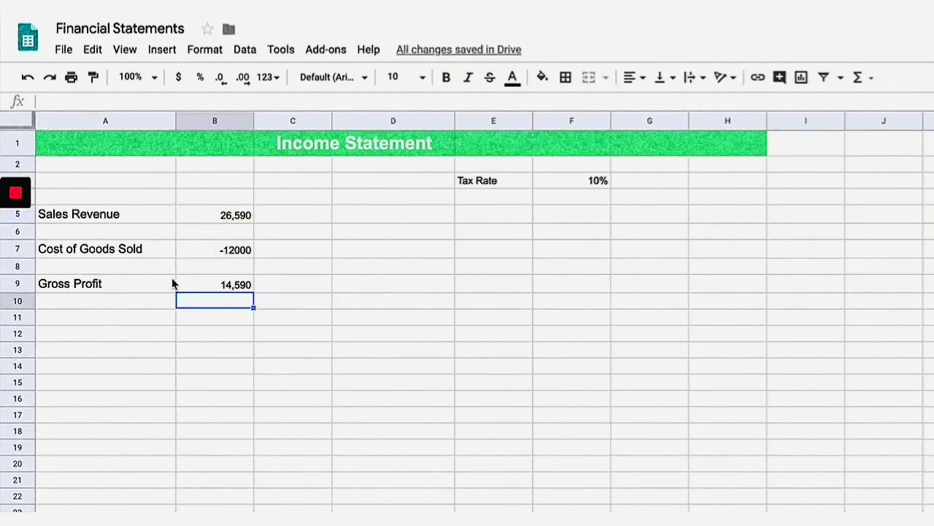
Copy the Gross Profit label into A11 and replace its text with Operating Expenses.
{"action": "left_click", "coordinate": [112, 324]}
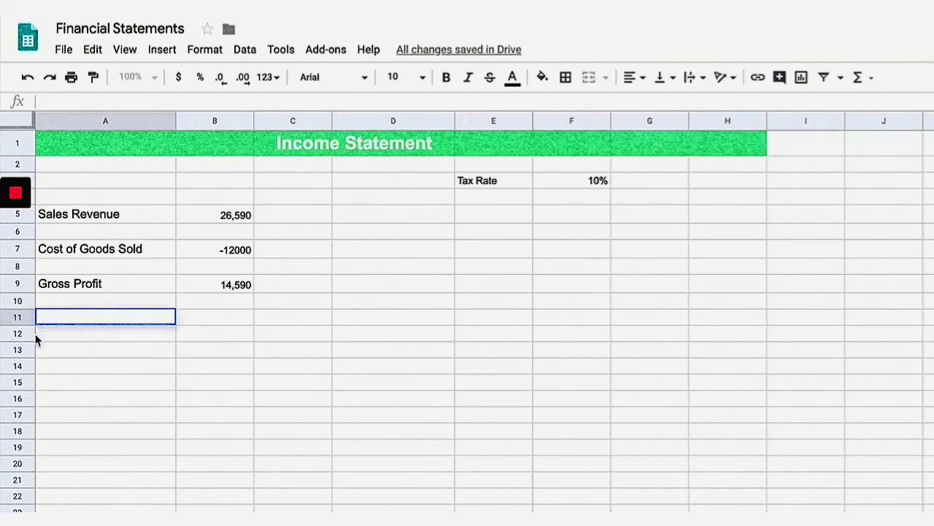
{"action": "left_click", "coordinate": [75, 286]}
{"action": "key", "text": "ctrl+c"}
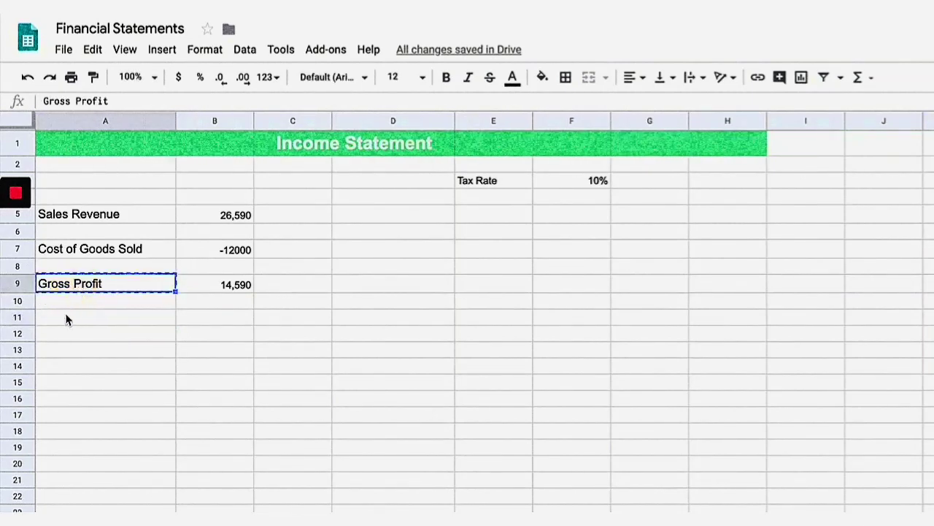
{"action": "left_click", "coordinate": [66, 320]}
{"action": "key", "text": "ctrl+v"}
{"action": "double_click", "coordinate": [76, 319]}
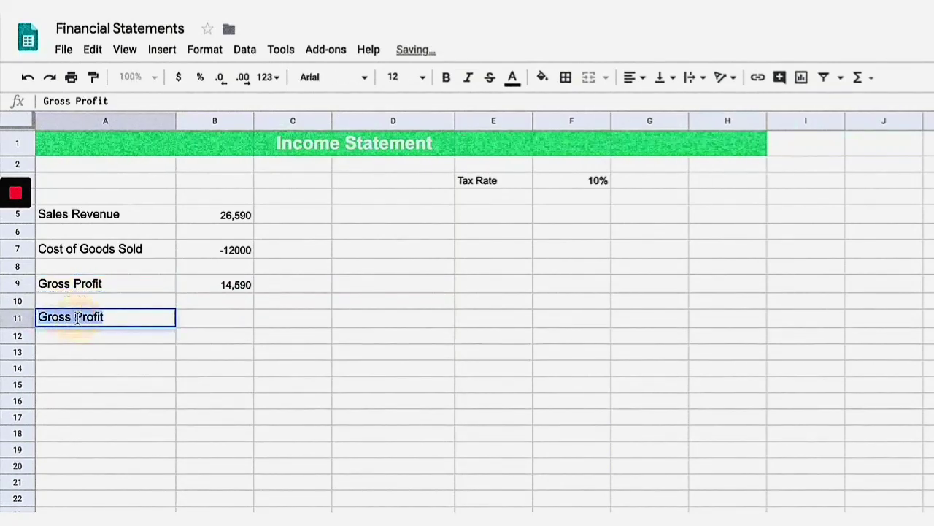
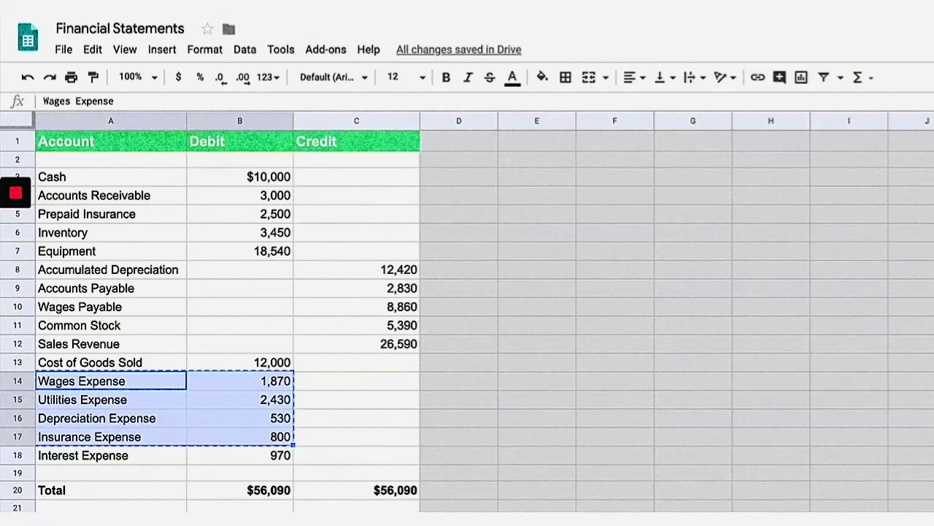
Paste the copied Wages, Utilities, Depreciation and Insurance Expense rows with their amounts into A13:B16 of the Income Statement sheet.
{"action": "key", "text": "ctrl+shift+Page_Down"}
{"action": "type", "text": "Wages Expense\t1,870 Utilities Expense\t2,430 Depreciation Expense\t530 Insurance Expense\t800"}
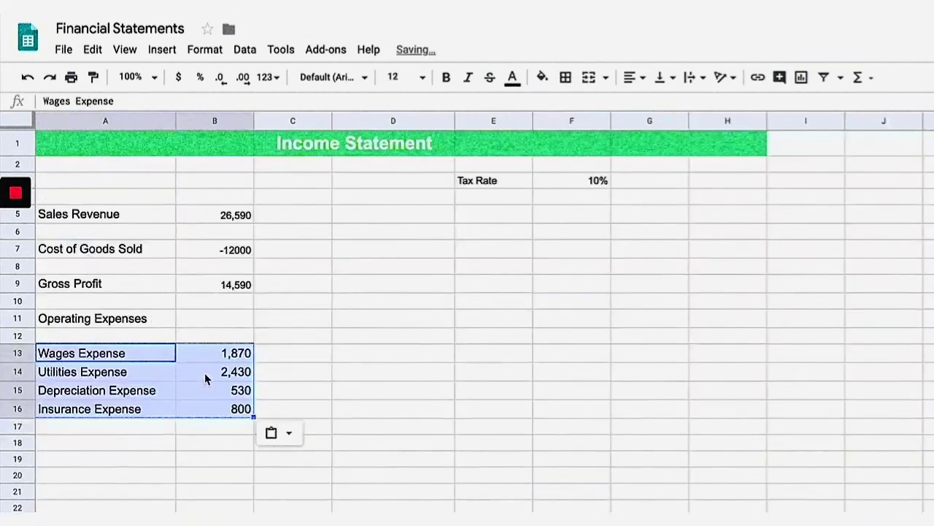
{"action": "left_click", "coordinate": [206, 436]}
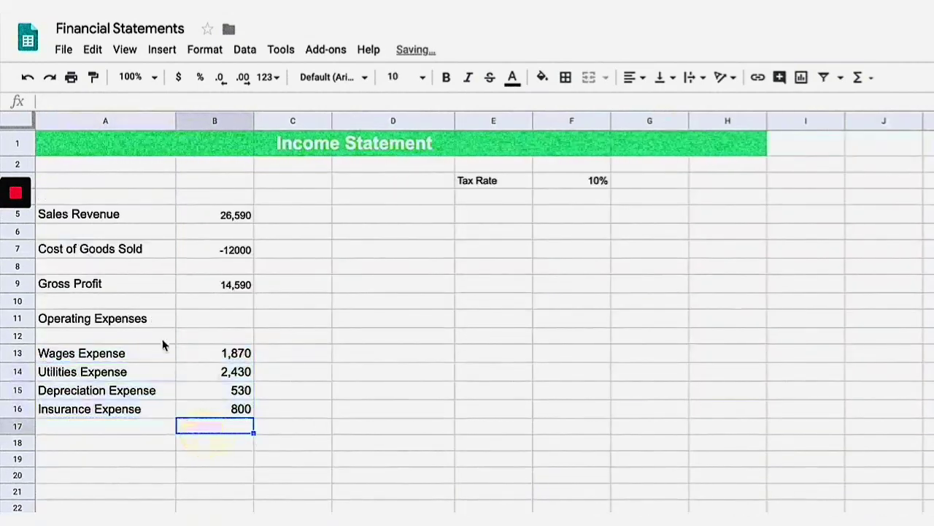
{"action": "left_click", "coordinate": [224, 355]}
{"action": "left_click_drag", "start_coordinate": [228, 399], "coordinate": [229, 410]}
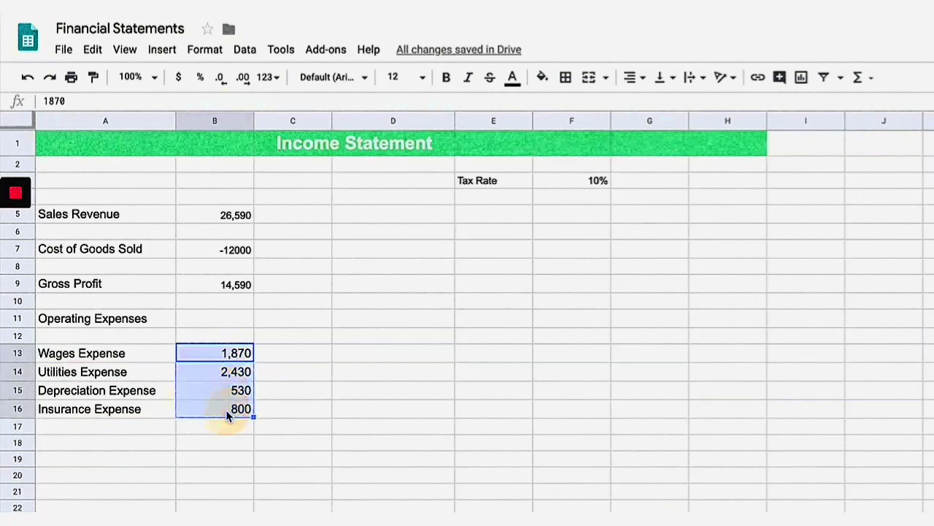
{"action": "left_click", "coordinate": [303, 359]}
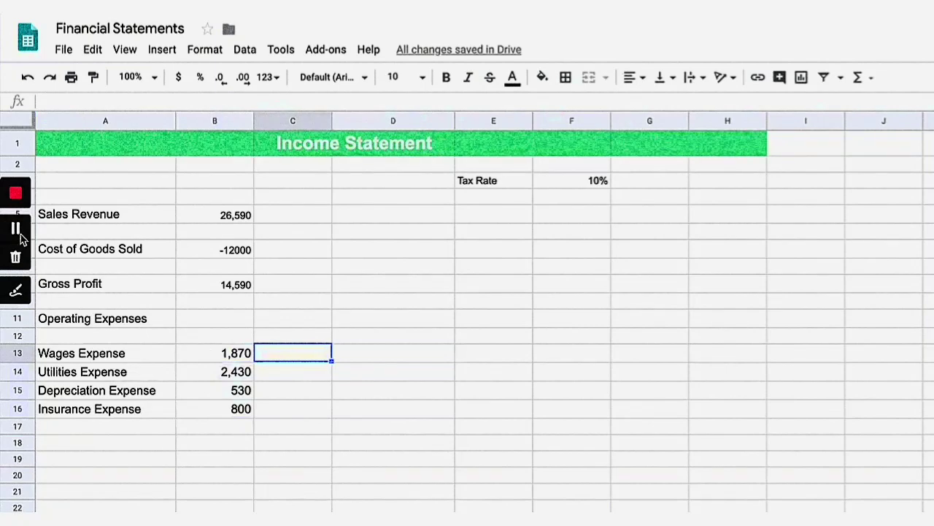
{"action": "left_click", "coordinate": [18, 229]}
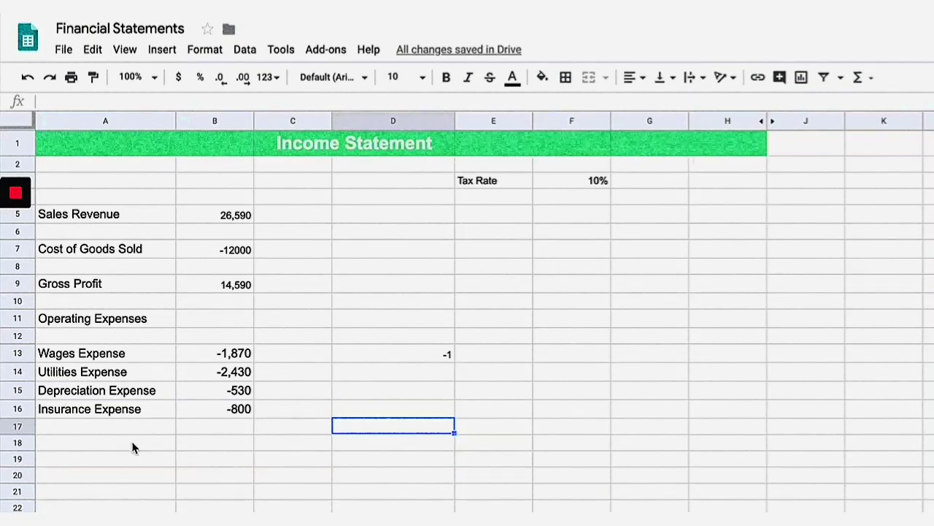
Copy the Operating Expenses label from A11 into A19 and prefix it with Total.
{"action": "left_click", "coordinate": [83, 317]}
{"action": "key", "text": "ctrl+c"}
{"action": "left_click", "coordinate": [83, 460]}
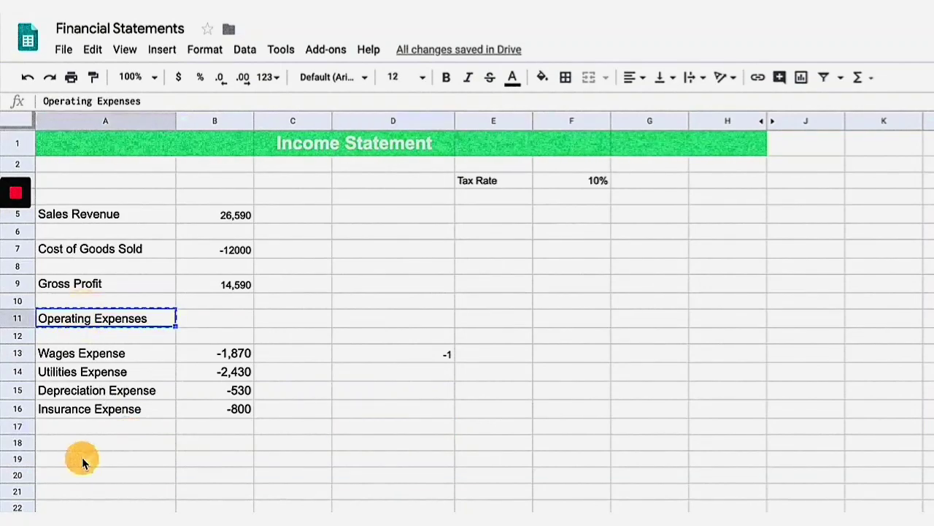
{"action": "key", "text": "ctrl+v"}
{"action": "double_click", "coordinate": [81, 460]}
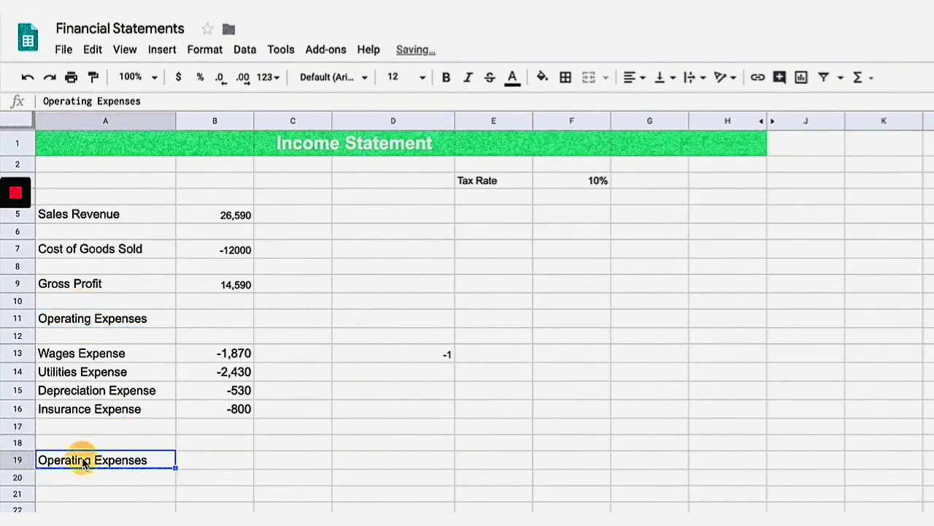
{"action": "left_click", "coordinate": [38, 458]}
{"action": "type", "text": "Total"}
{"action": "key", "text": "Return"}
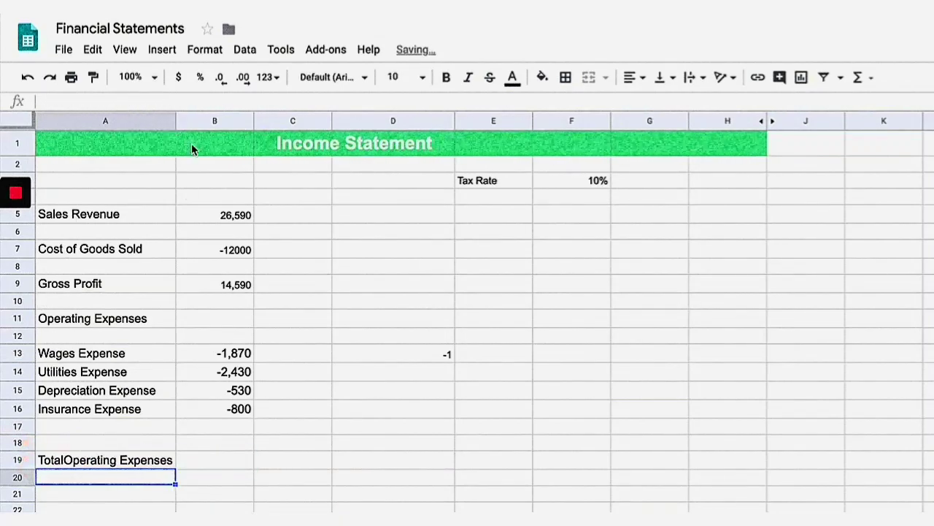
Widen column A slightly and correct the A19 label's spacing to read Total Operating Expenses.
{"action": "left_click_drag", "start_coordinate": [177, 119], "coordinate": [198, 119]}
{"action": "left_click", "coordinate": [92, 461]}
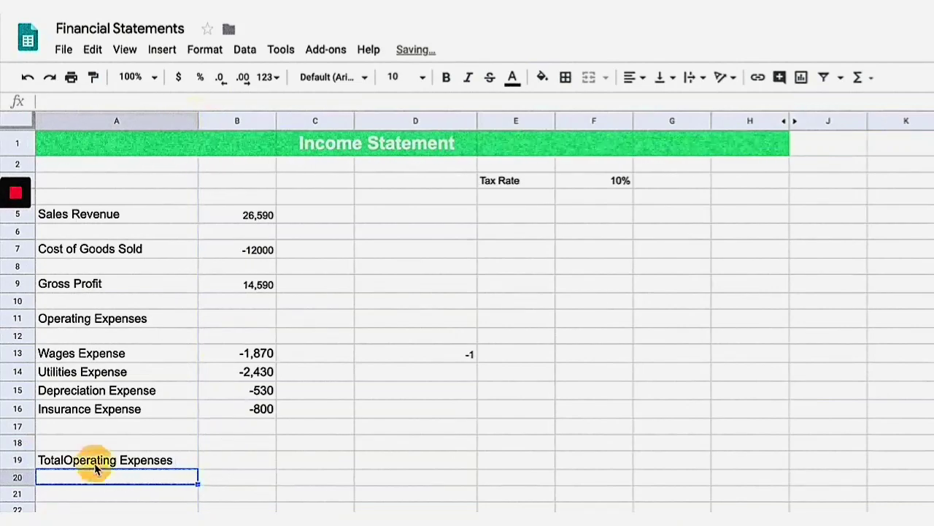
{"action": "left_click", "coordinate": [70, 100]}
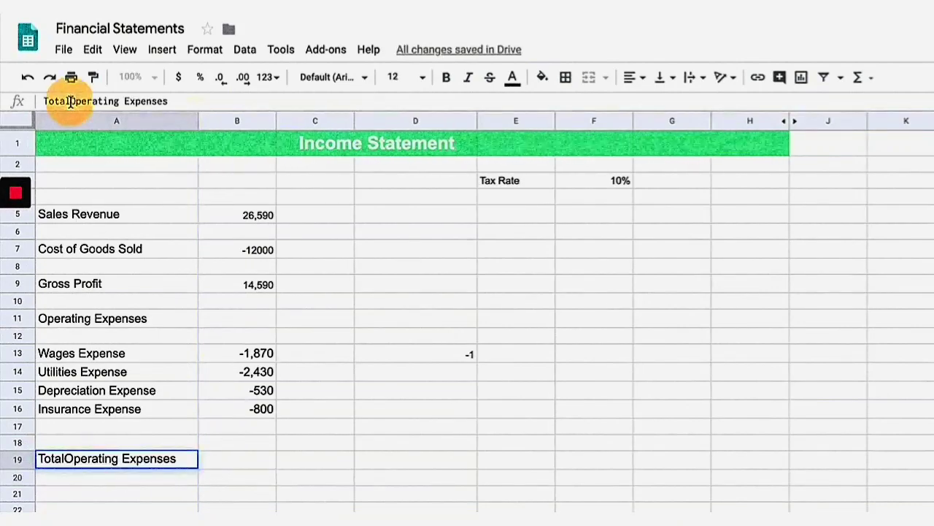
Calculate total operating expenses in B19 with a SUM formula over the expense amounts in B13:B16.
{"action": "left_click", "coordinate": [217, 458]}
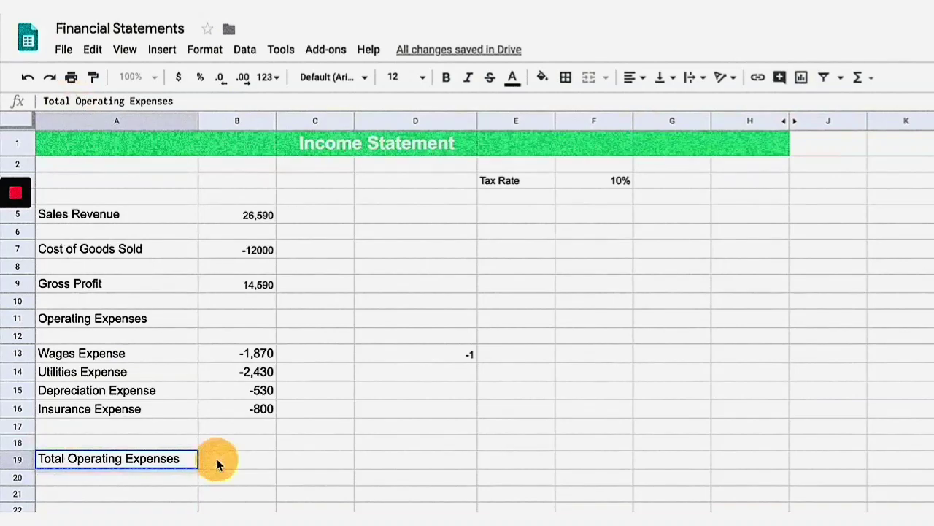
{"action": "type", "text": "="}
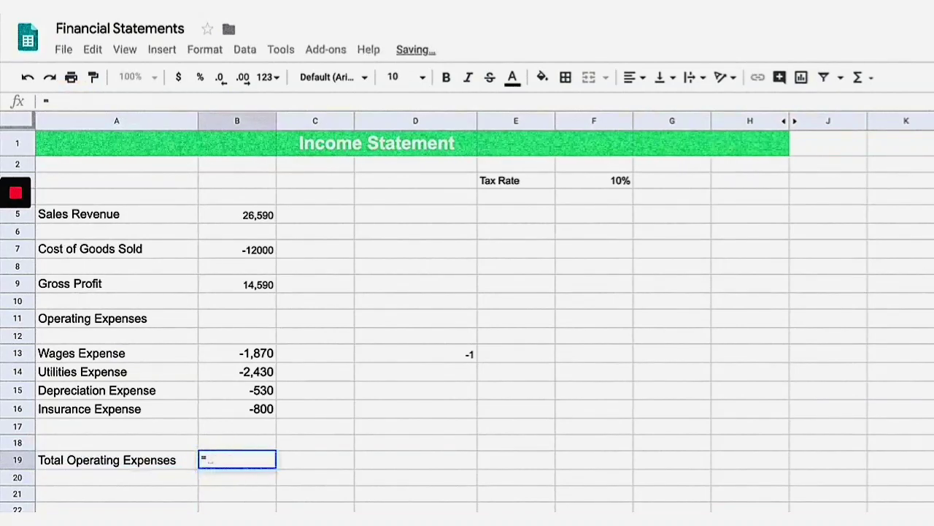
{"action": "type", "text": "SUM("}
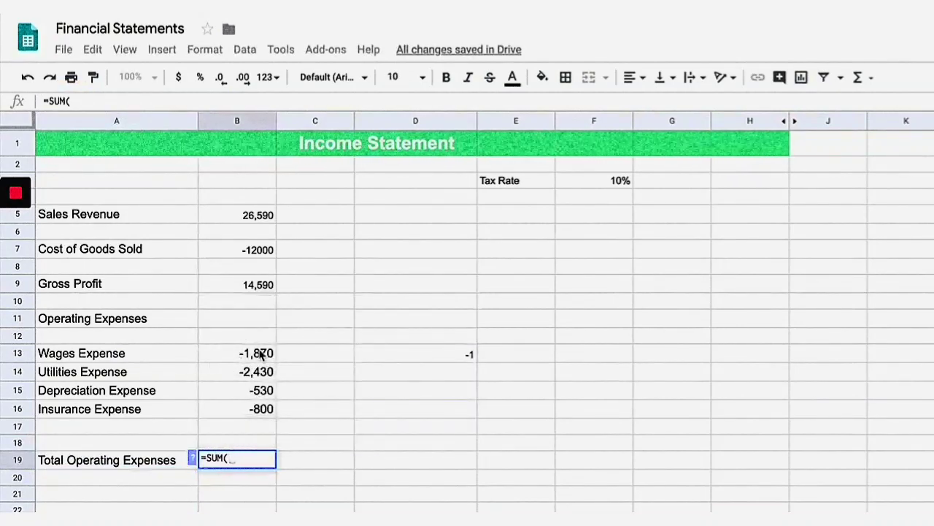
{"action": "left_click_drag", "start_coordinate": [258, 355], "coordinate": [259, 409]}
{"action": "key", "text": "Return"}
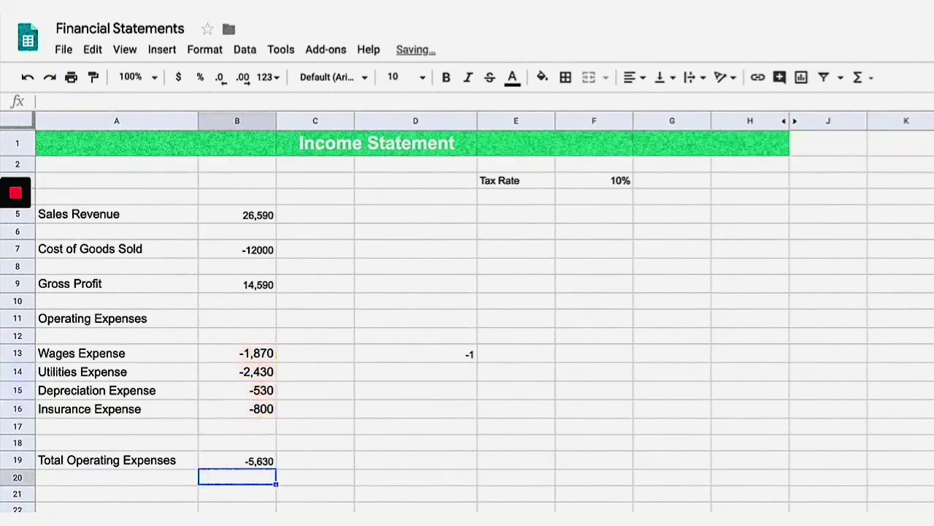
{"action": "left_click", "coordinate": [103, 496]}
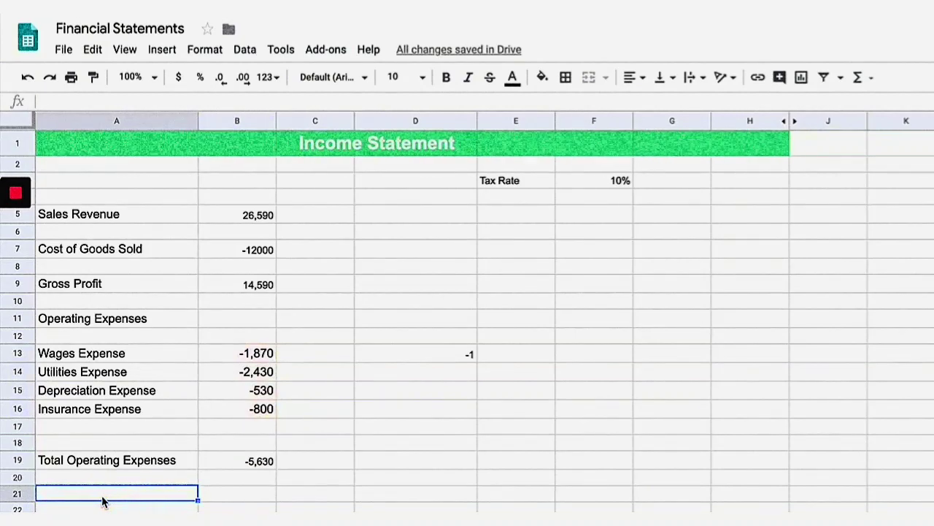
{"action": "left_click", "coordinate": [126, 291]}
{"action": "left_click", "coordinate": [248, 291]}
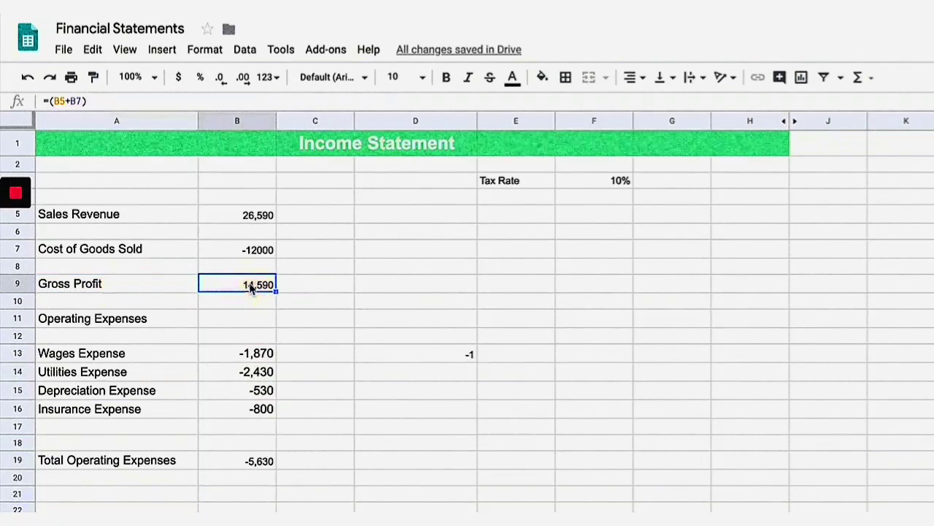
{"action": "left_click", "coordinate": [244, 447]}
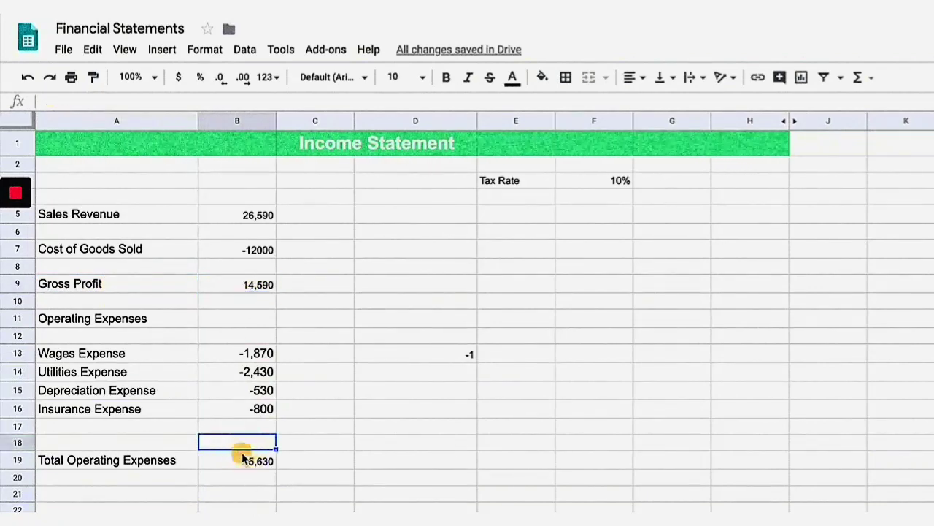
{"action": "left_click", "coordinate": [243, 460]}
{"action": "left_click", "coordinate": [256, 290]}
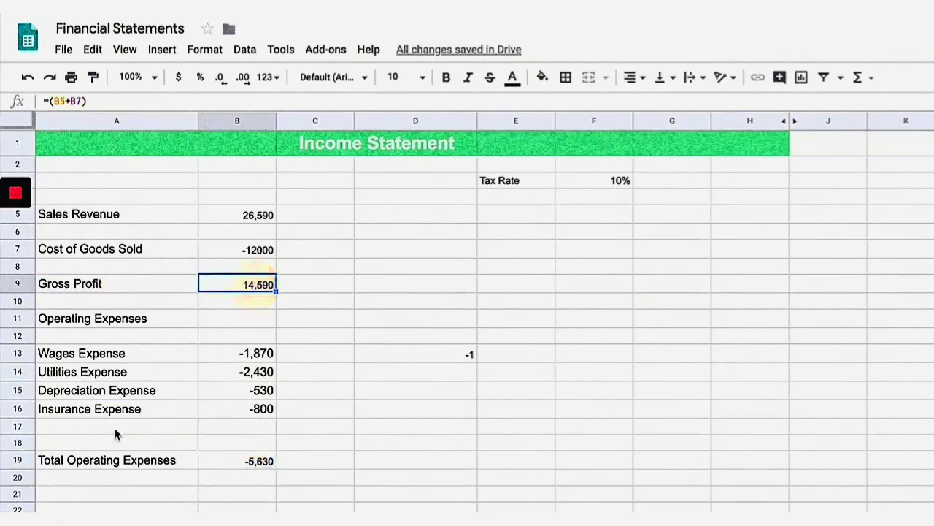
Copy the Operating Expenses label from A11 into A21 and change it to Operating Income.
{"action": "left_click", "coordinate": [86, 495]}
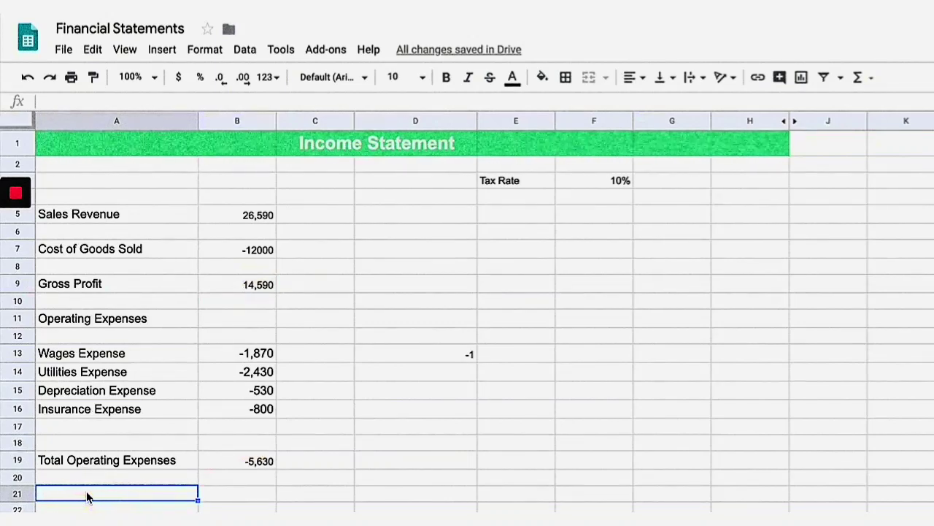
{"action": "type", "text": "Op"}
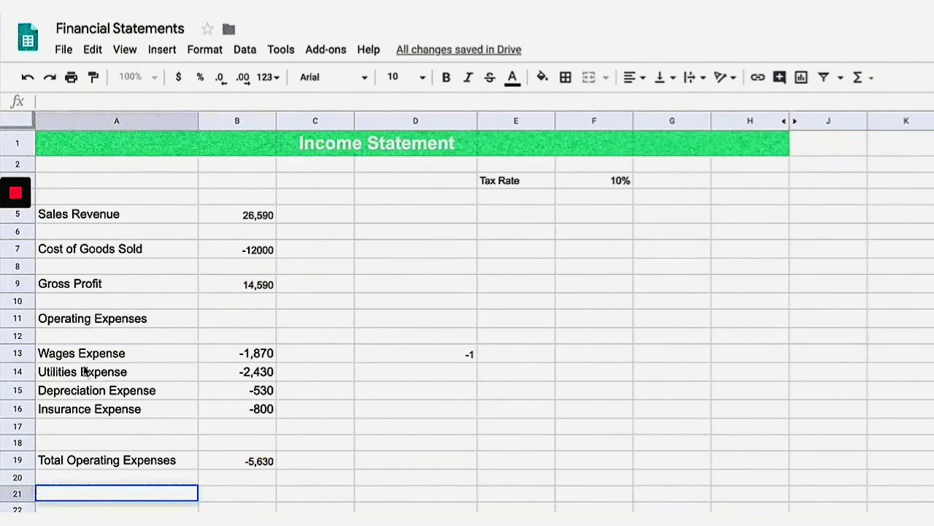
{"action": "left_click", "coordinate": [92, 321]}
{"action": "key", "text": "ctrl+c"}
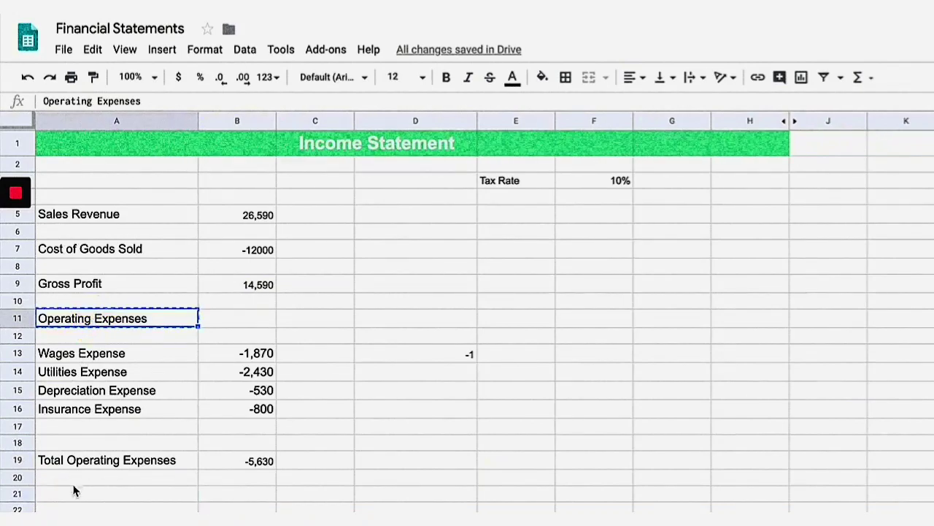
{"action": "left_click", "coordinate": [69, 495]}
{"action": "key", "text": "ctrl+v"}
{"action": "double_click", "coordinate": [85, 496]}
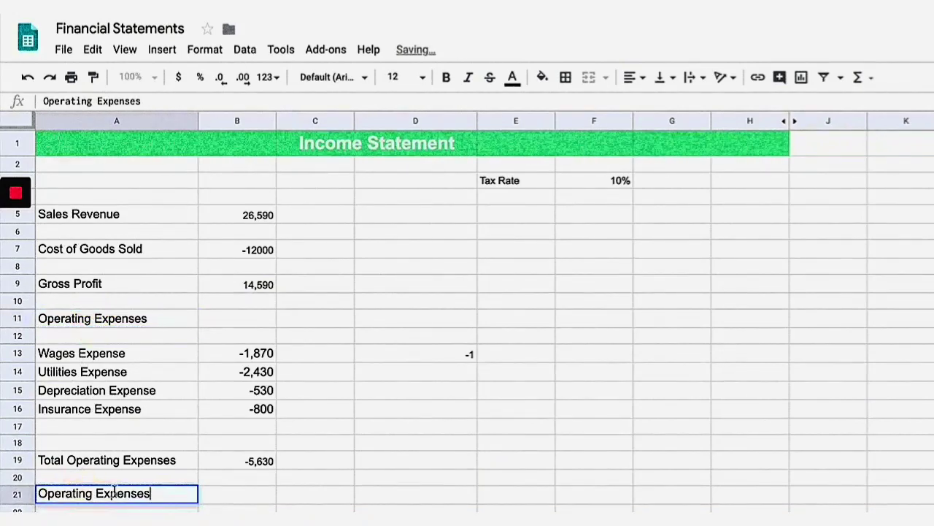
{"action": "double_click", "coordinate": [129, 495]}
{"action": "type", "text": "Income"}
{"action": "key", "text": "Tab"}
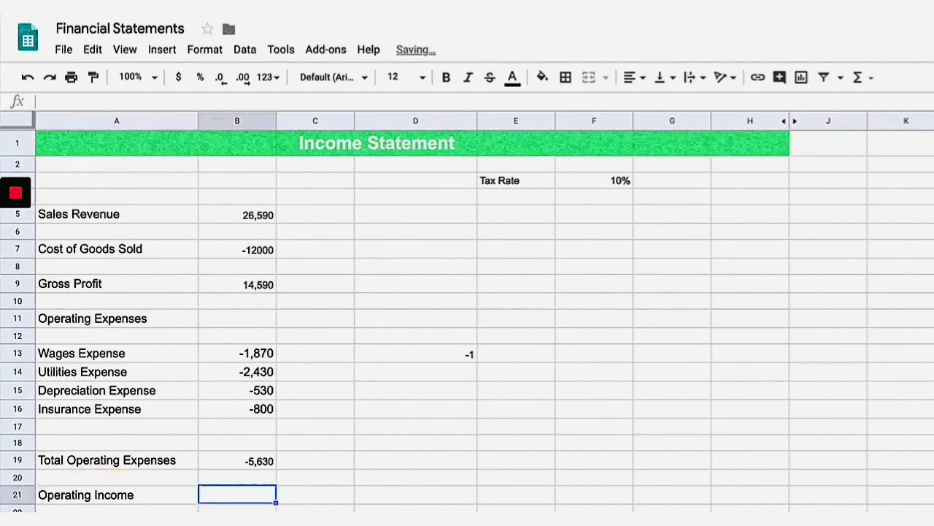
Calculate operating income in B21 by adding gross profit B9 and total operating expenses B19 in a formula.
{"action": "type", "text": "=("}
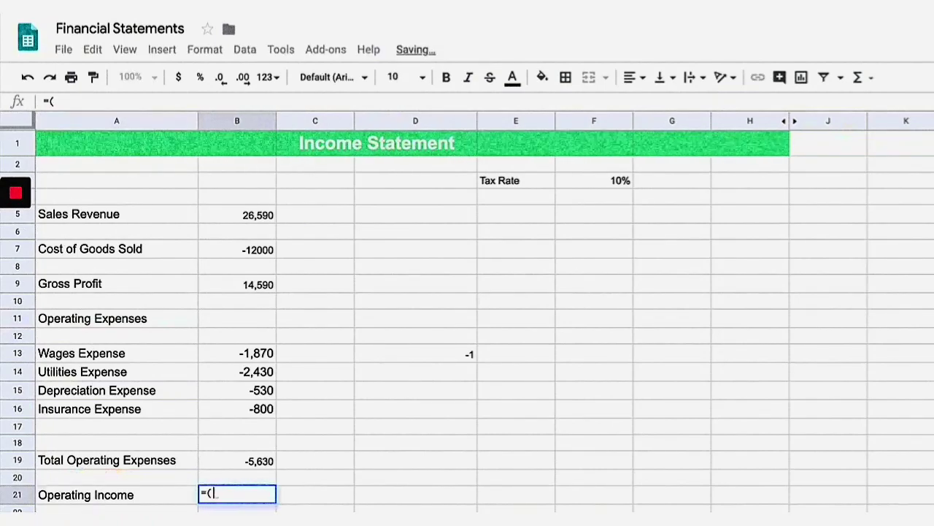
{"action": "left_click", "coordinate": [237, 285]}
{"action": "type", "text": "-"}
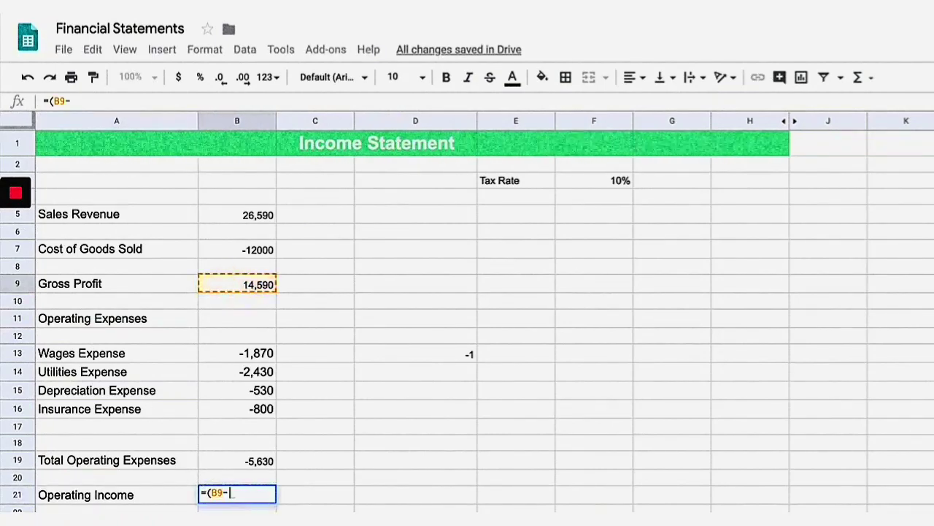
{"action": "key", "text": "BackSpace"}
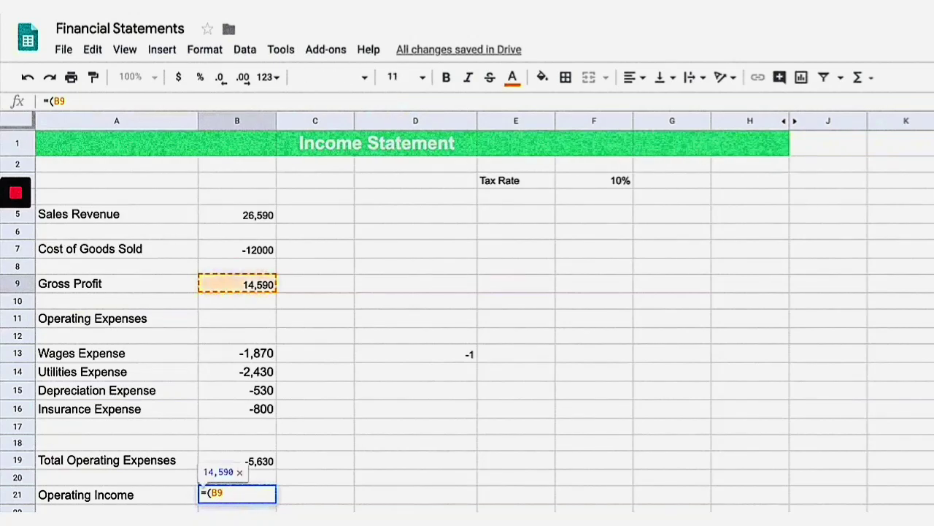
{"action": "type", "text": "+"}
{"action": "left_click", "coordinate": [270, 461]}
{"action": "type", "text": ")"}
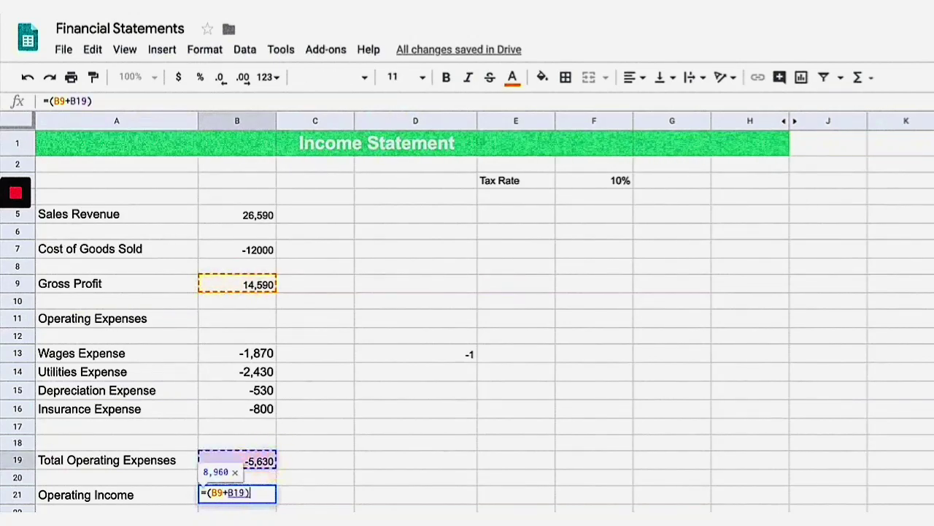
{"action": "key", "text": "Return"}
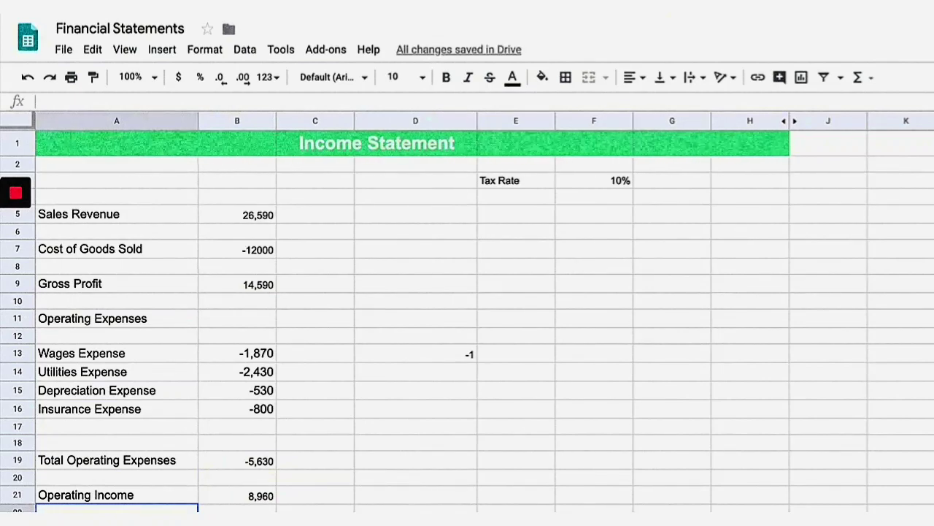
Copy the Interest Expense label from A18 of the Adjusted Trial Balance sheet into A23 of the Income Statement sheet.
{"action": "left_click", "coordinate": [87, 511]}
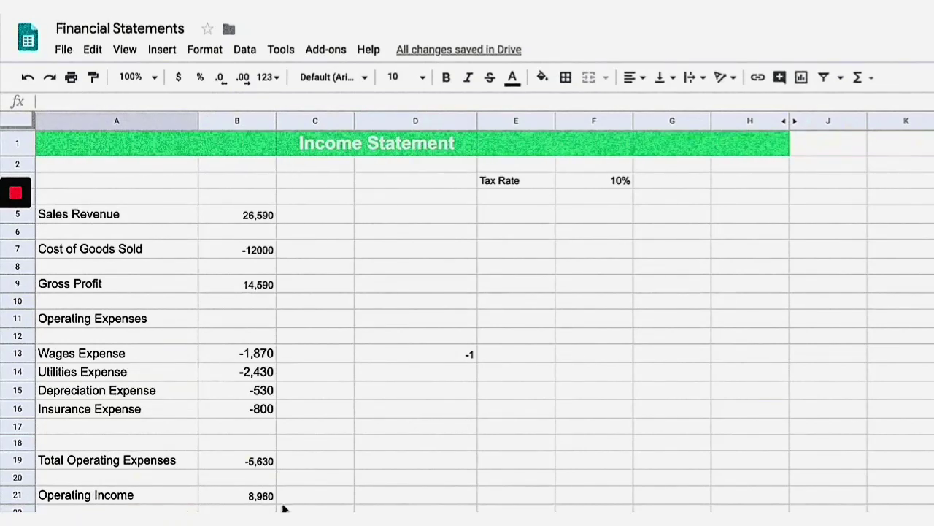
{"action": "key", "text": "Down"}
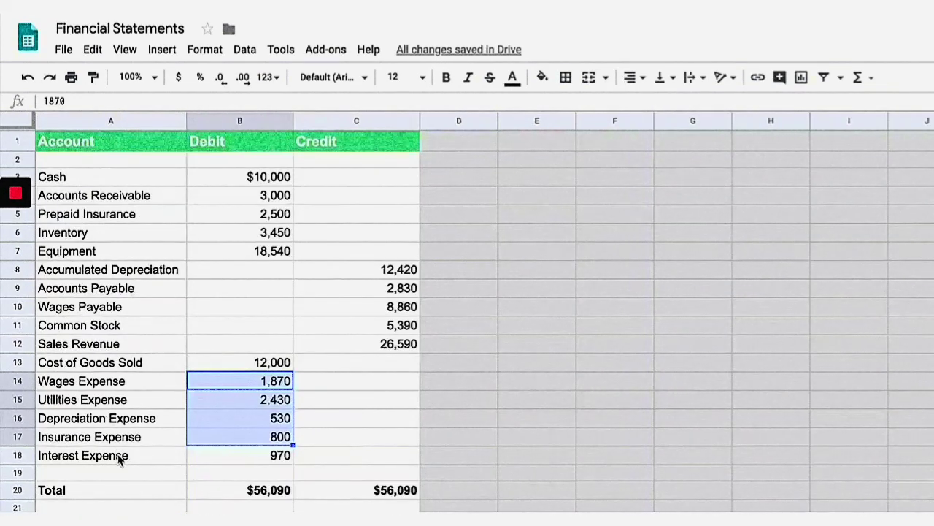
{"action": "left_click", "coordinate": [119, 455]}
{"action": "left_click_drag", "start_coordinate": [119, 456], "coordinate": [233, 459]}
{"action": "key", "text": "ctrl+c"}
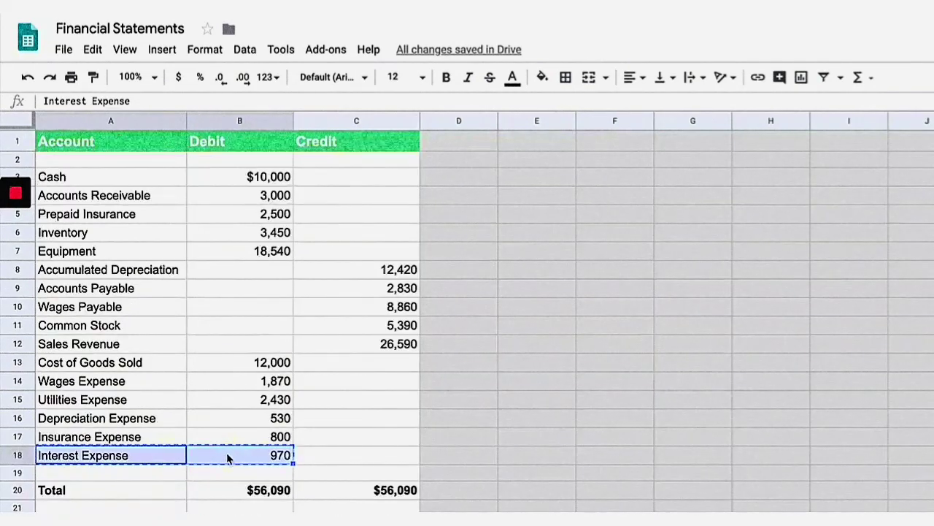
{"action": "left_click", "coordinate": [219, 472]}
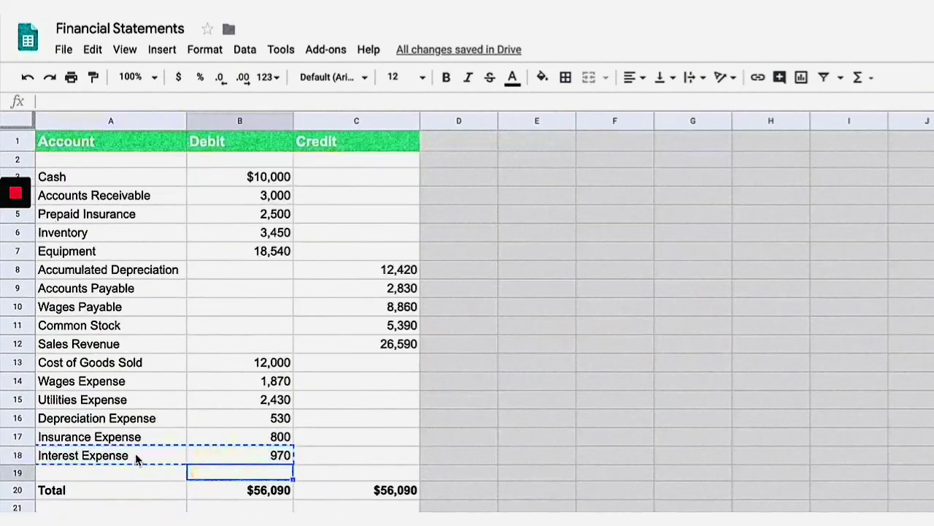
{"action": "left_click", "coordinate": [135, 457]}
{"action": "key", "text": "ctrl+c"}
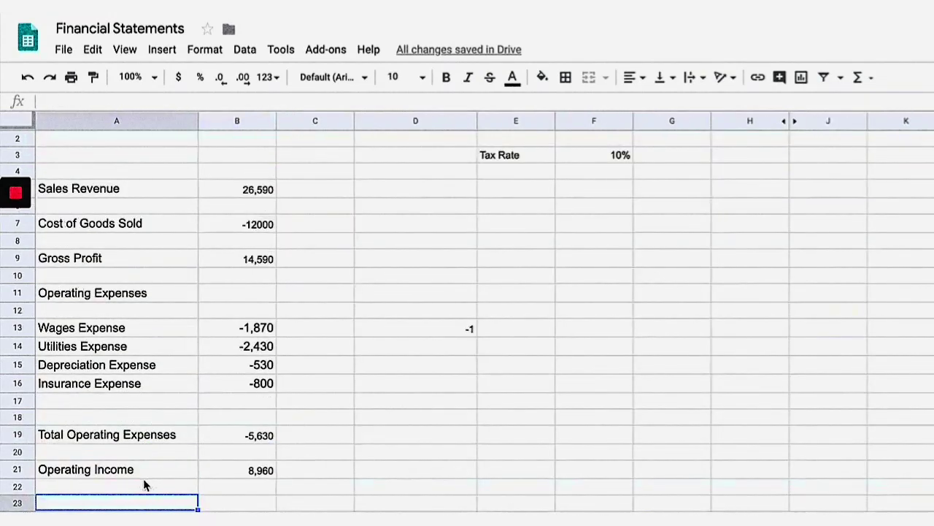
{"action": "key", "text": "ctrl+v"}
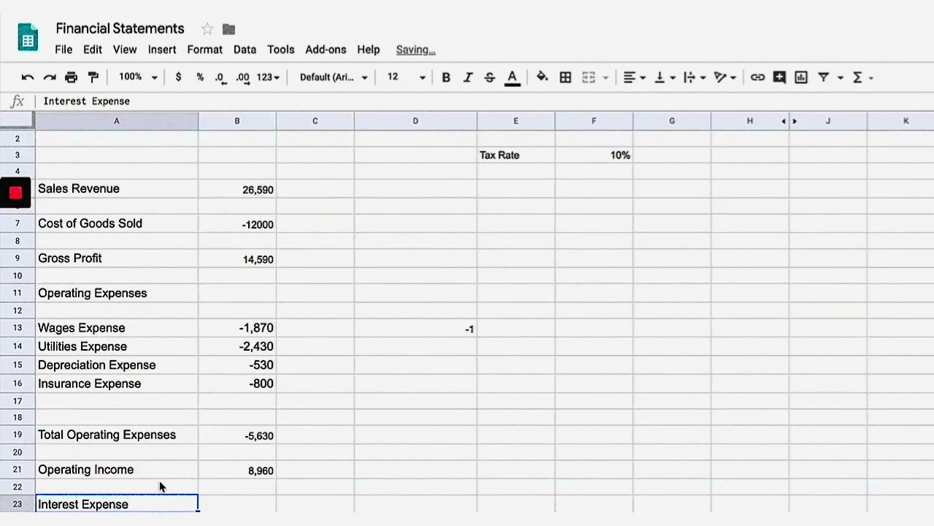
Enter interest expense in B23 as a negative by multiplying B18 of the Adjusted Trial Balance sheet by -1.
{"action": "left_click", "coordinate": [242, 503]}
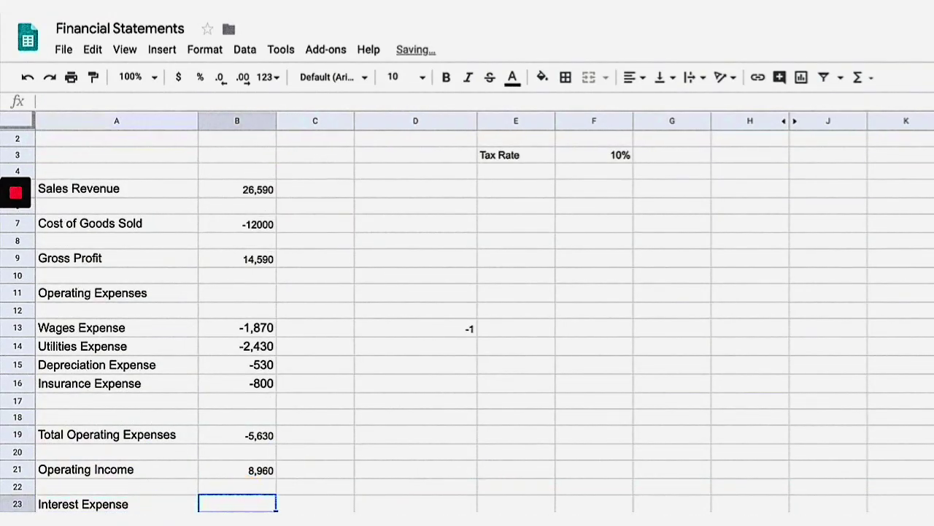
{"action": "type", "text": "="}
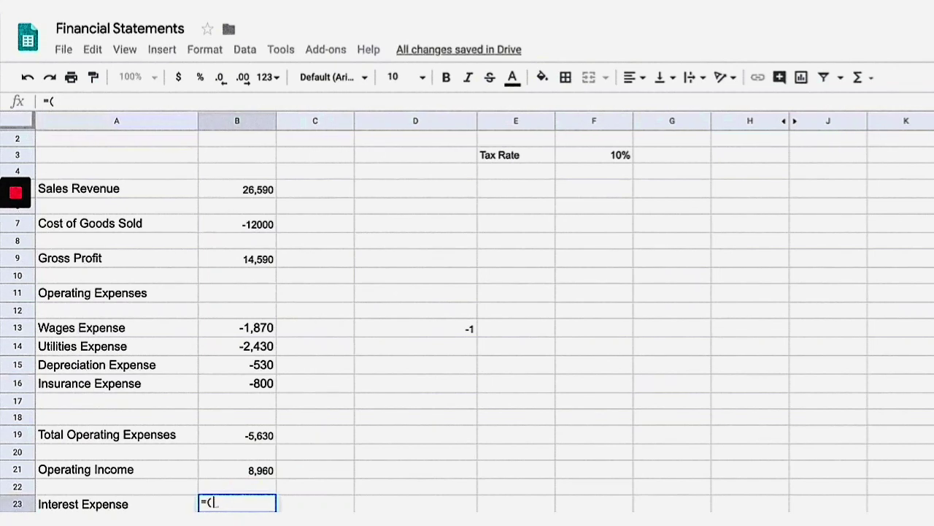
{"action": "key", "text": "ctrl+shift+Page_Up"}
{"action": "left_click", "coordinate": [270, 457]}
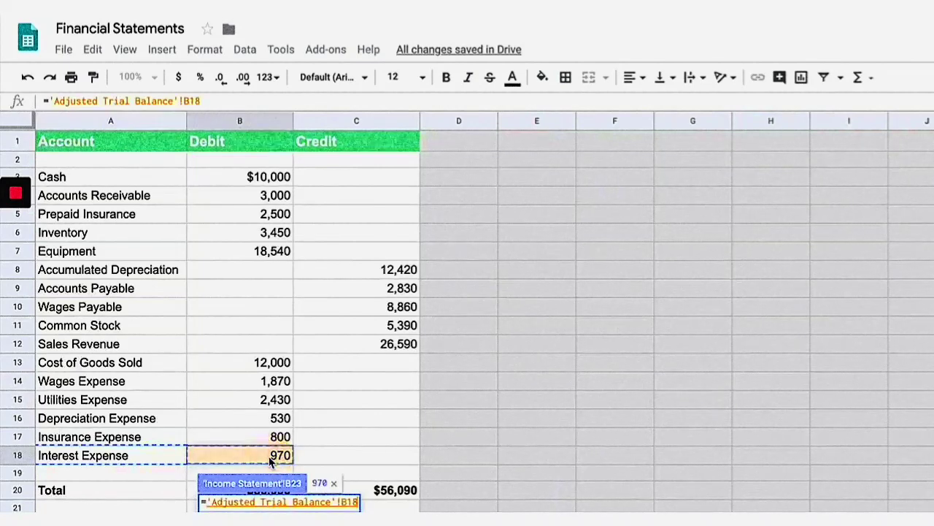
{"action": "type", "text": "*-1"}
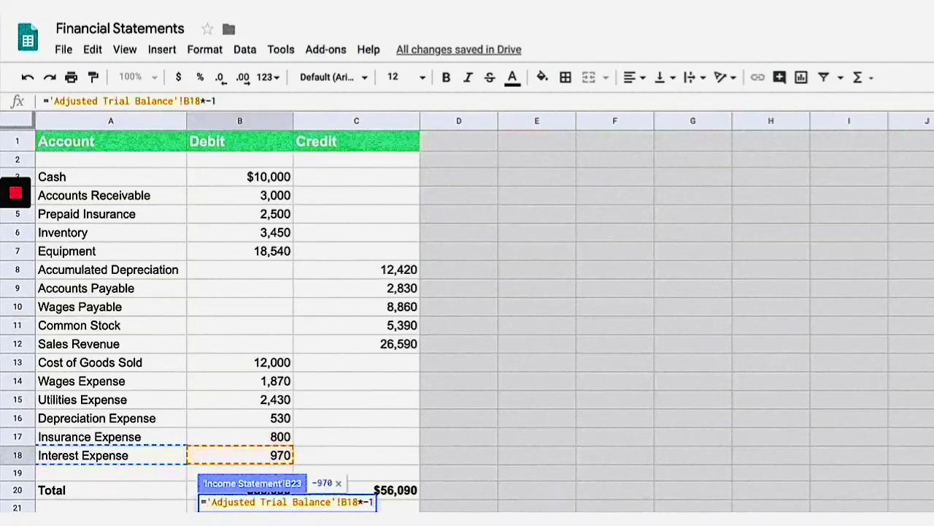
{"action": "key", "text": "Return"}
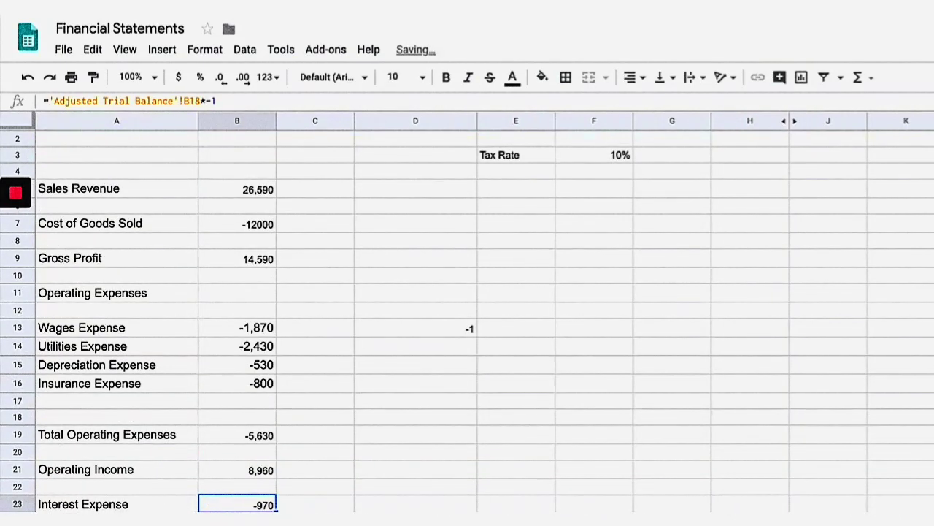
Enter the label Income Before Income Taxes in A25 and apply the formatting of the Interest Expense label in A23 to it.
{"action": "left_click", "coordinate": [117, 520]}
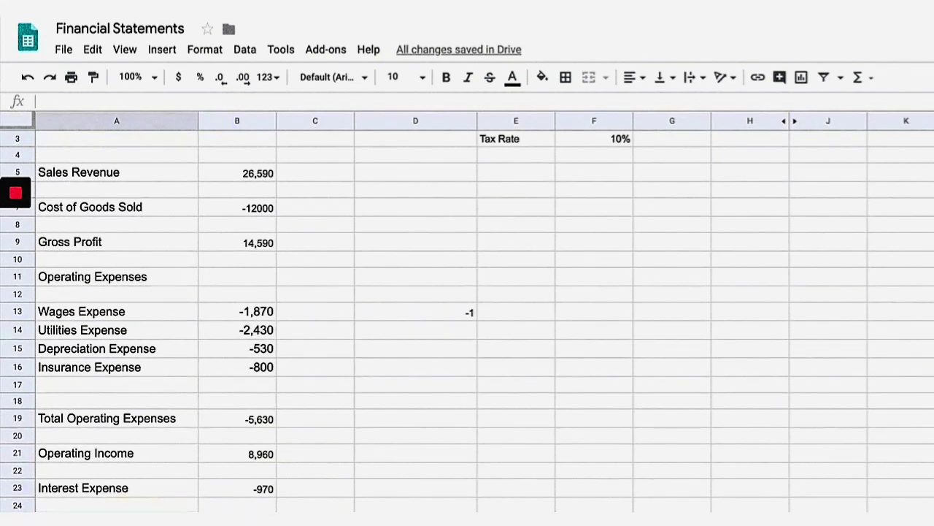
{"action": "type", "text": "Income"}
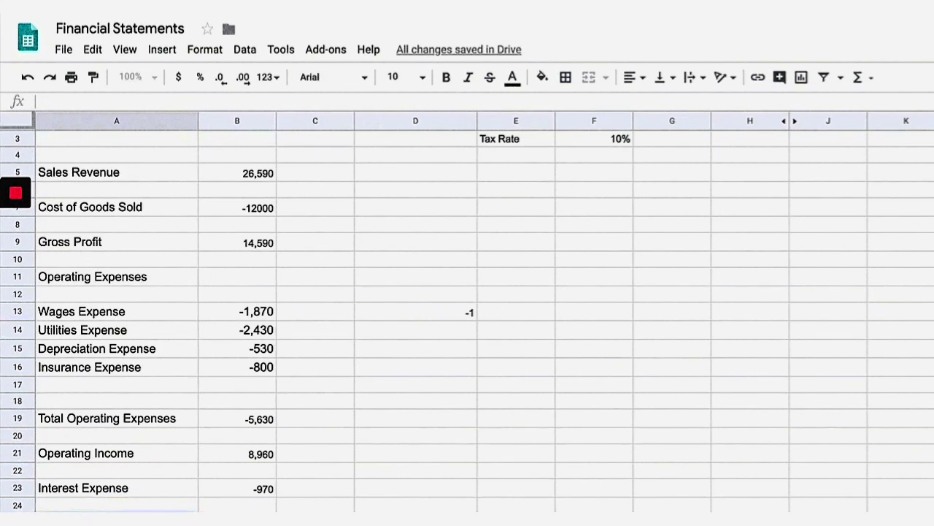
{"action": "left_click", "coordinate": [98, 489]}
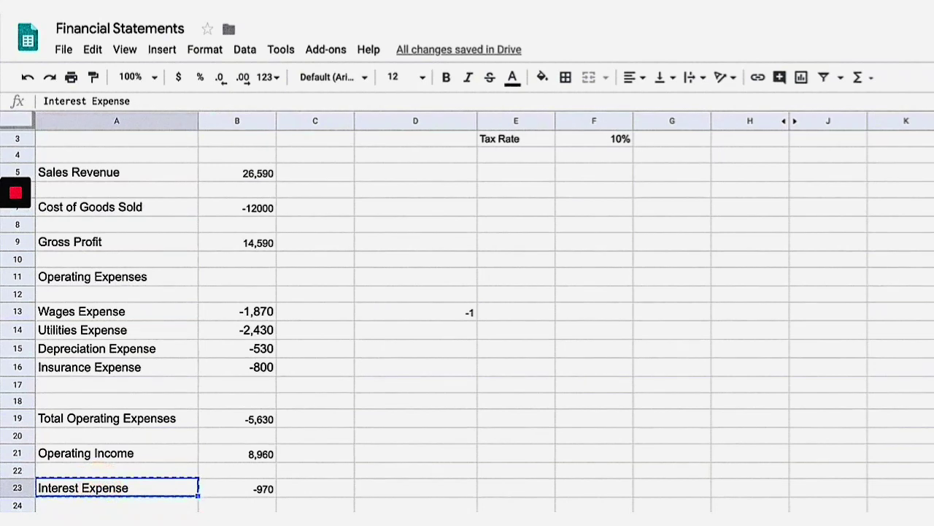
{"action": "key", "text": "ctrl+c"}
{"action": "left_click", "coordinate": [79, 507]}
{"action": "type", "text": "Income"}
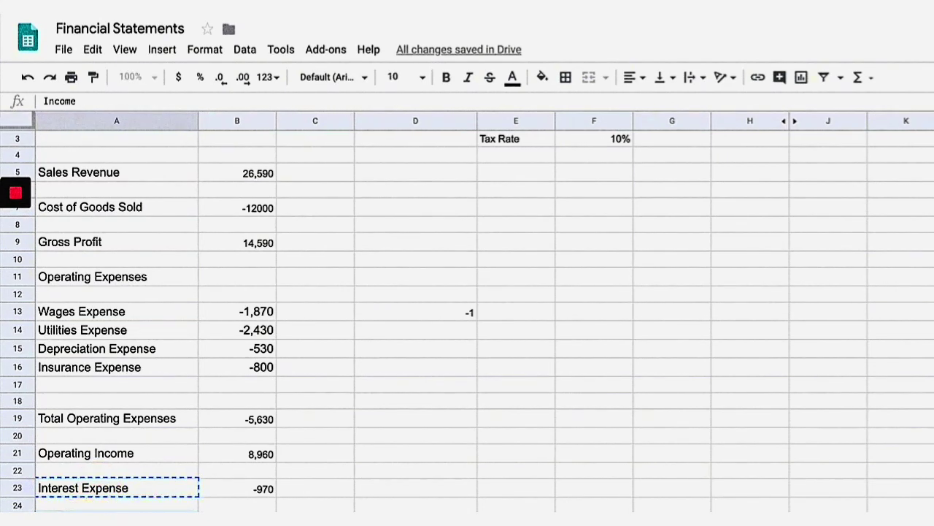
{"action": "type", "text": " Before Income Taxes"}
{"action": "key", "text": "Return"}
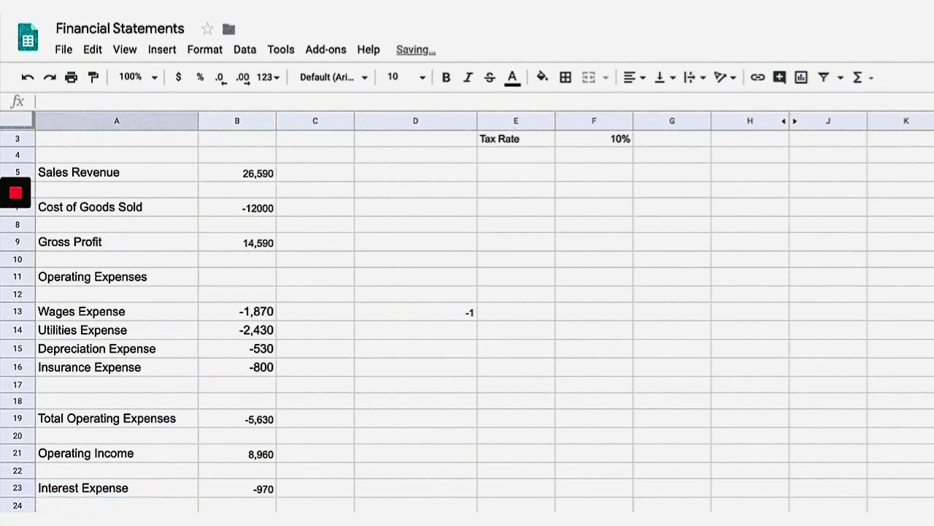
{"action": "left_click", "coordinate": [163, 490]}
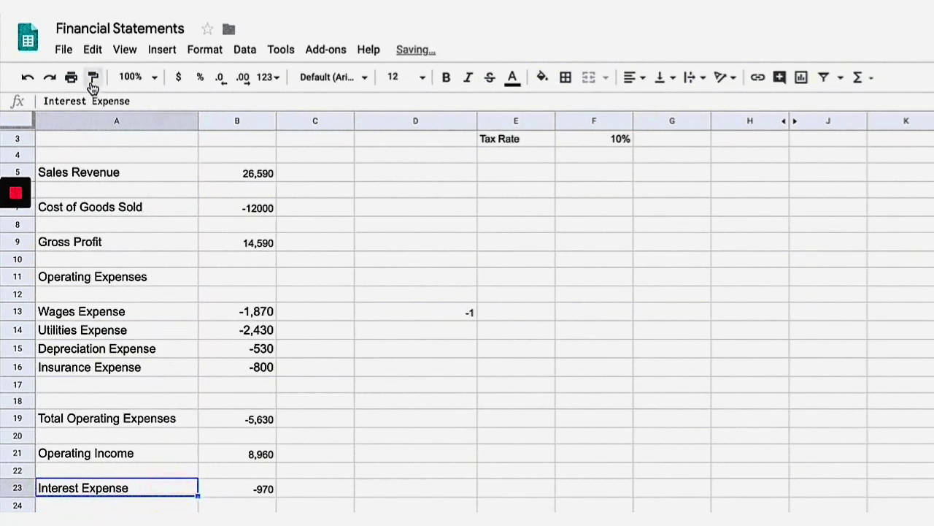
{"action": "left_click", "coordinate": [93, 77]}
{"action": "left_click", "coordinate": [136, 508]}
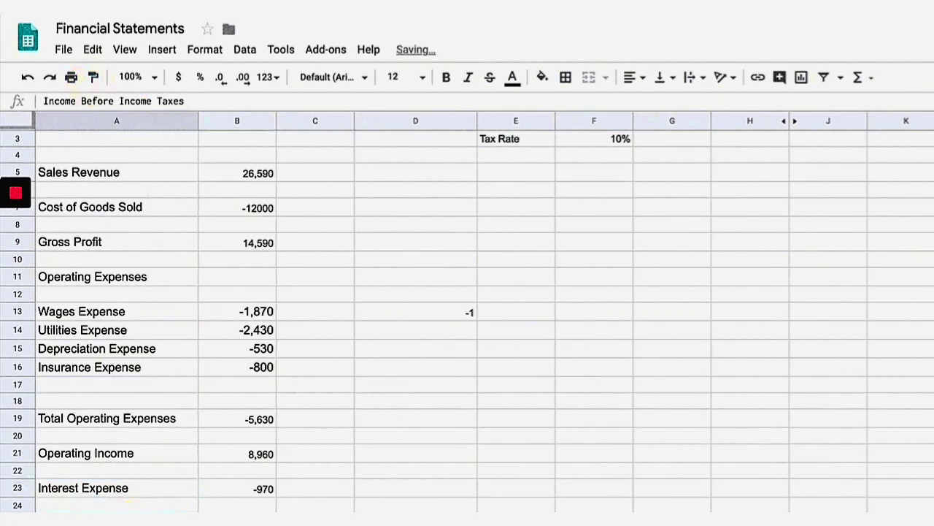
Calculate income before income taxes in B25 with a SUM formula over B21:B23.
{"action": "left_click", "coordinate": [250, 506]}
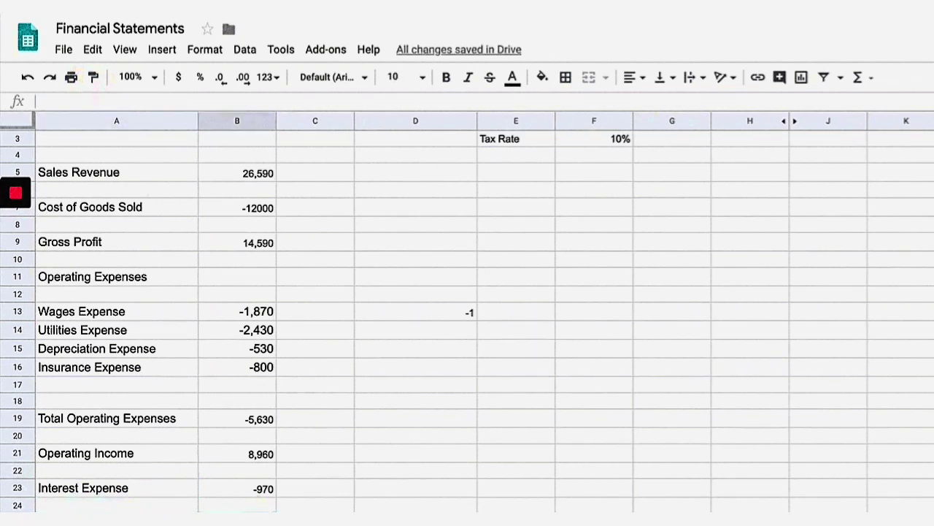
{"action": "type", "text": "="}
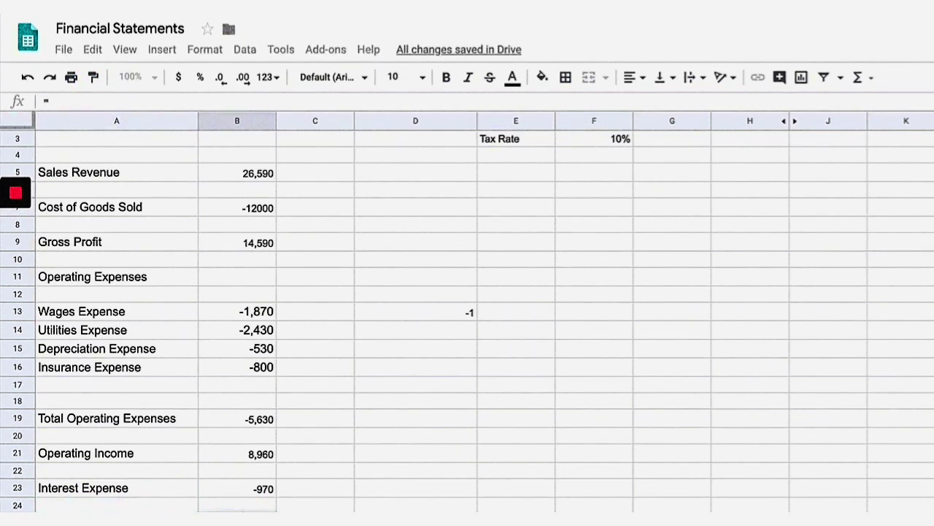
{"action": "type", "text": "(SUM("}
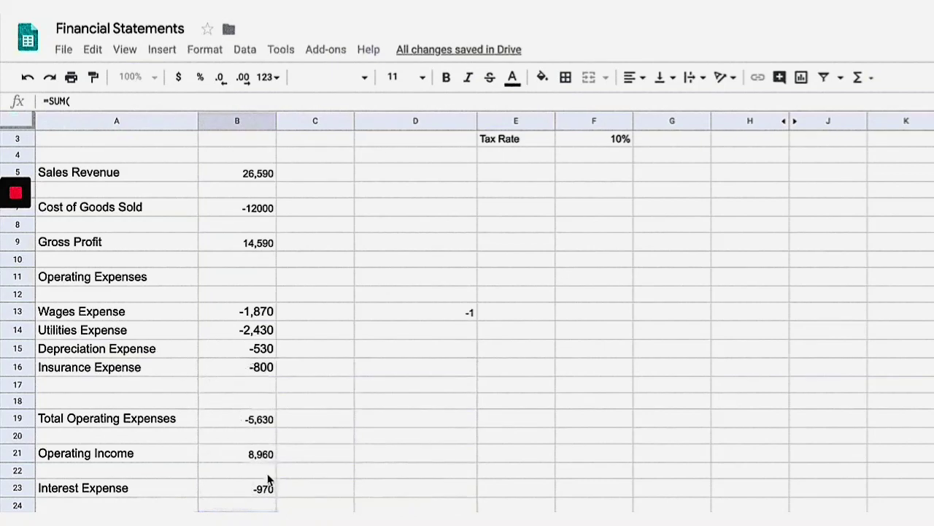
{"action": "left_click_drag", "start_coordinate": [258, 453], "coordinate": [257, 489]}
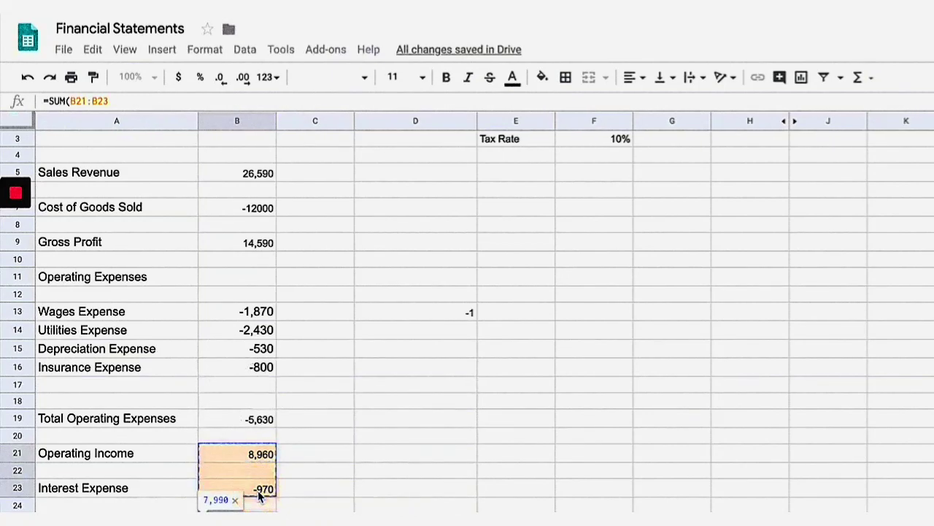
{"action": "key", "text": "Return"}
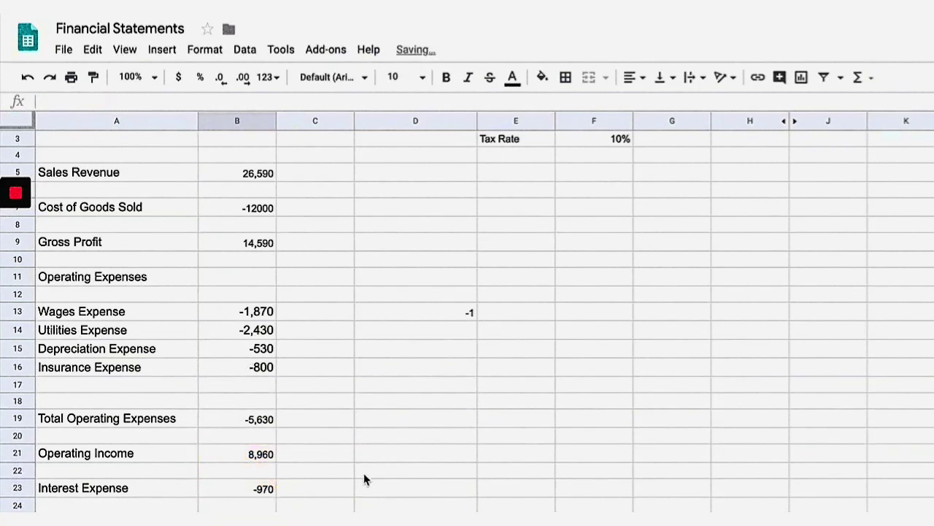
Enter the label Income Tax Expense in A27 and apply the formatting of the Interest Expense label in A23 to it.
{"action": "scroll", "coordinate": [365, 480], "scroll_direction": "down", "scroll_amount": 3}
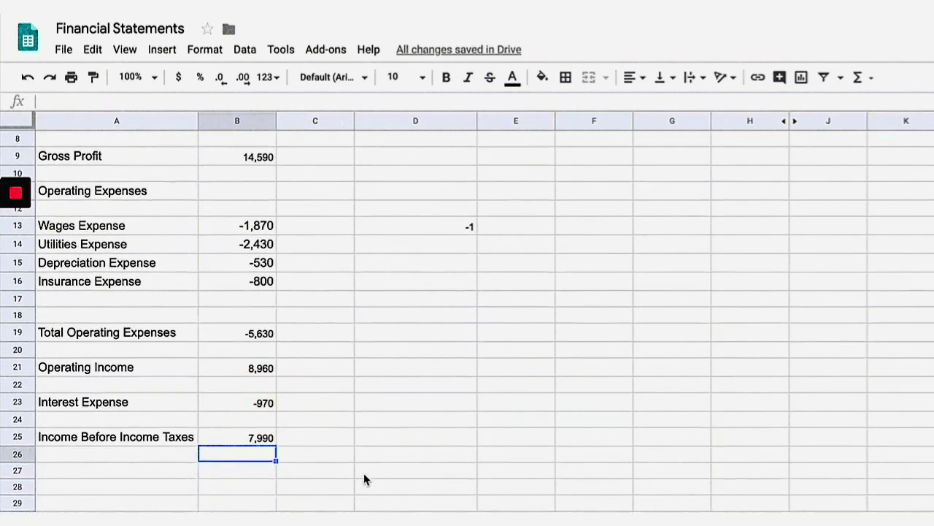
{"action": "left_click", "coordinate": [122, 473]}
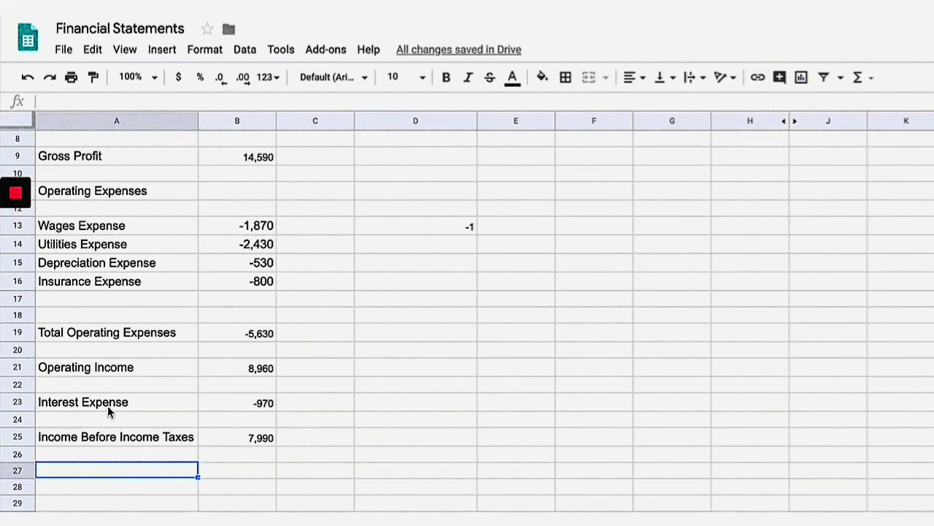
{"action": "type", "text": "income"}
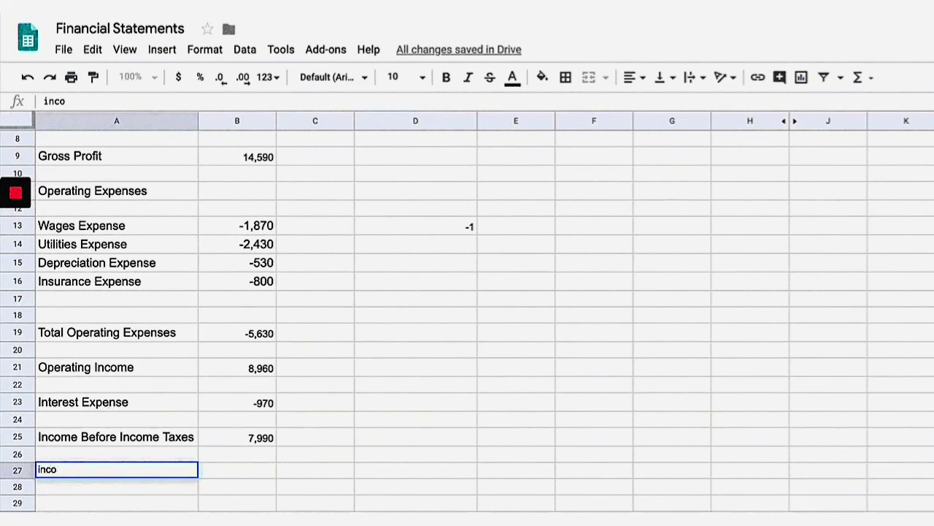
{"action": "key", "text": "BackSpace"}
{"action": "key", "text": "BackSpace"}
{"action": "key", "text": "BackSpace"}
{"action": "key", "text": "BackSpace"}
{"action": "type", "text": "Income Ta"}
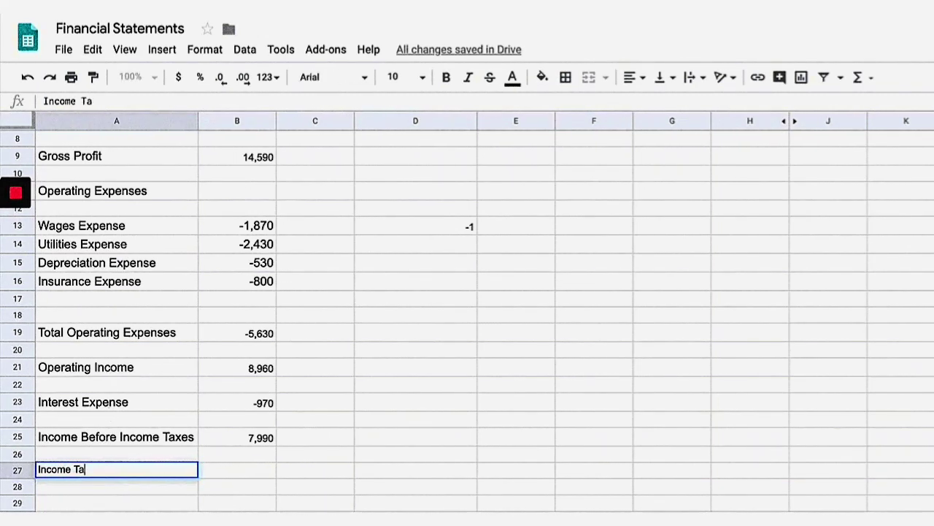
{"action": "type", "text": "x Expense"}
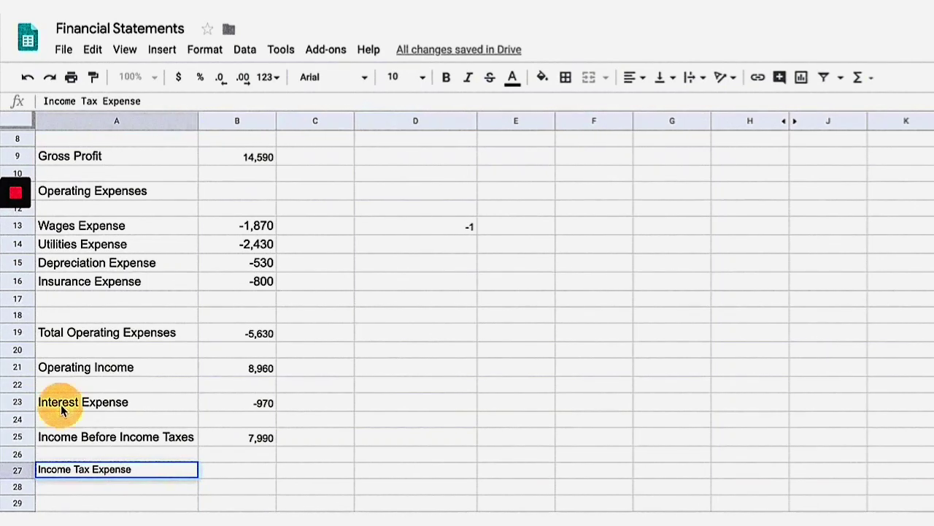
{"action": "left_click", "coordinate": [61, 404]}
{"action": "left_click", "coordinate": [94, 77]}
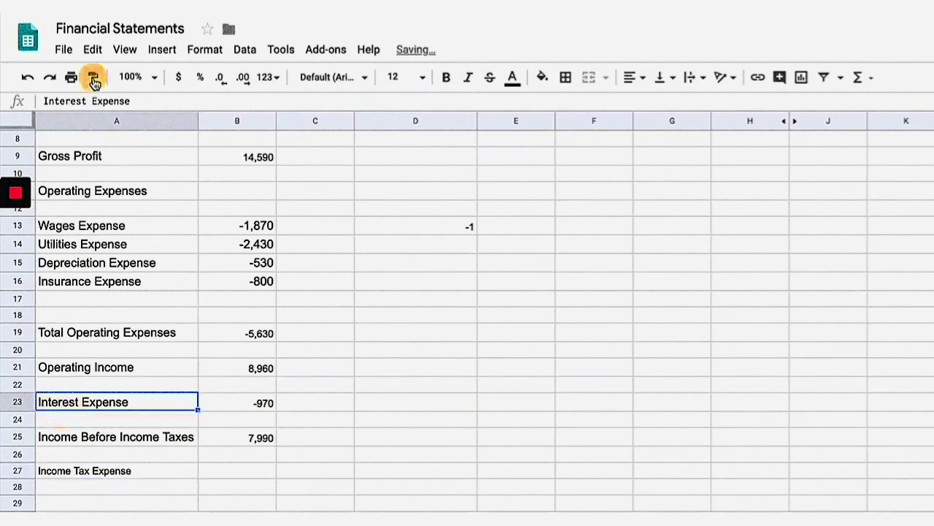
{"action": "left_click", "coordinate": [87, 475]}
Calculate income tax expense in B27 by multiplying income before income taxes in B25 by the tax rate in F3.
{"action": "left_click", "coordinate": [238, 469]}
{"action": "type", "text": "="}
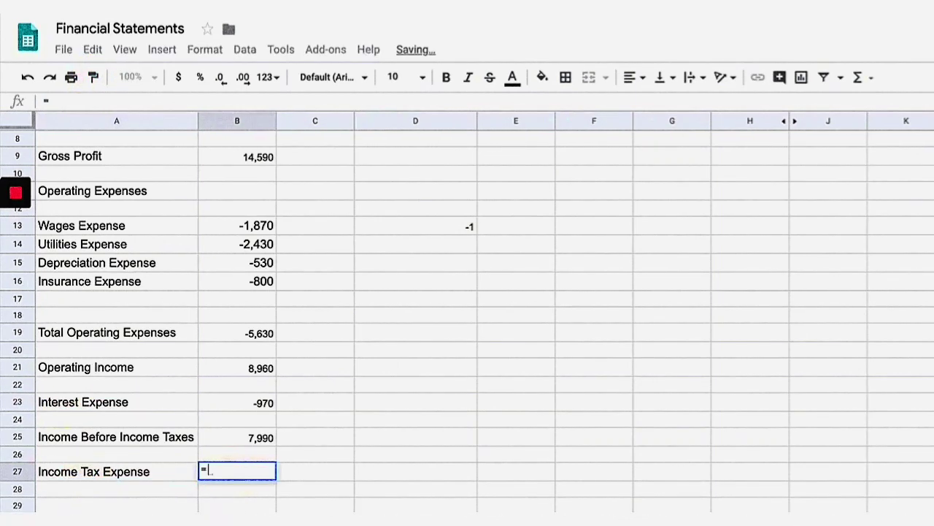
{"action": "type", "text": "("}
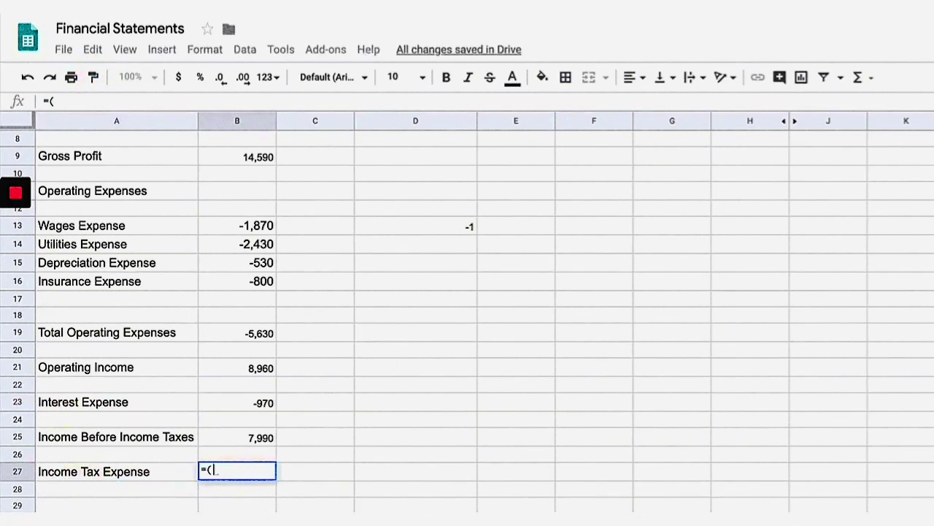
{"action": "left_click", "coordinate": [261, 440]}
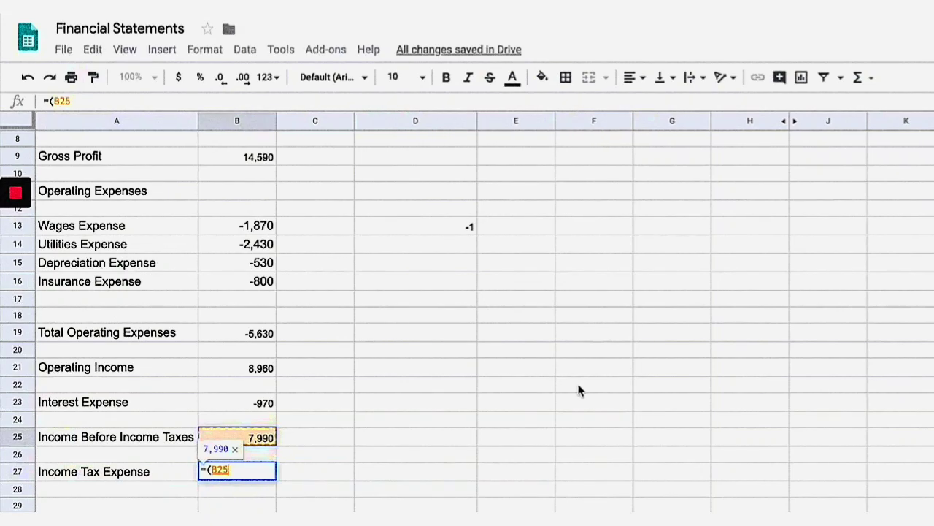
{"action": "type", "text": "*"}
{"action": "scroll", "coordinate": [680, 334], "scroll_direction": "up", "scroll_amount": 2}
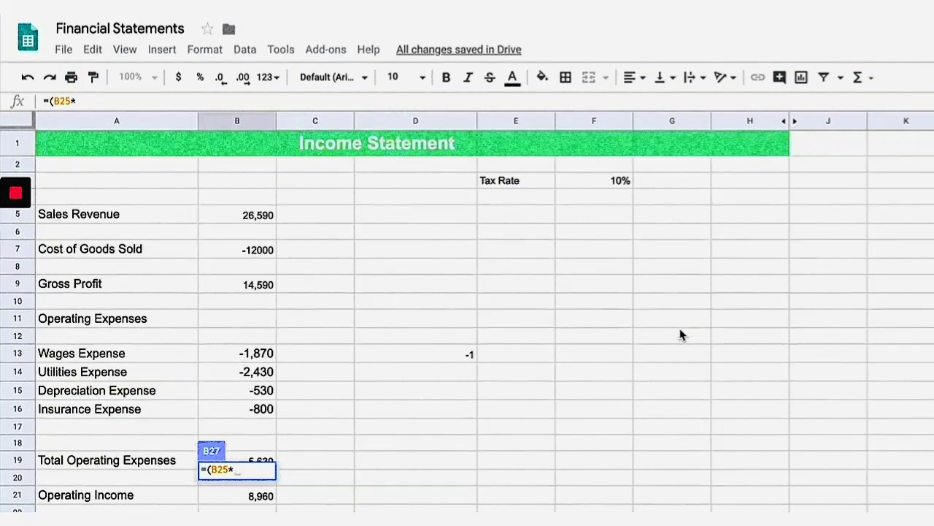
{"action": "left_click", "coordinate": [624, 182]}
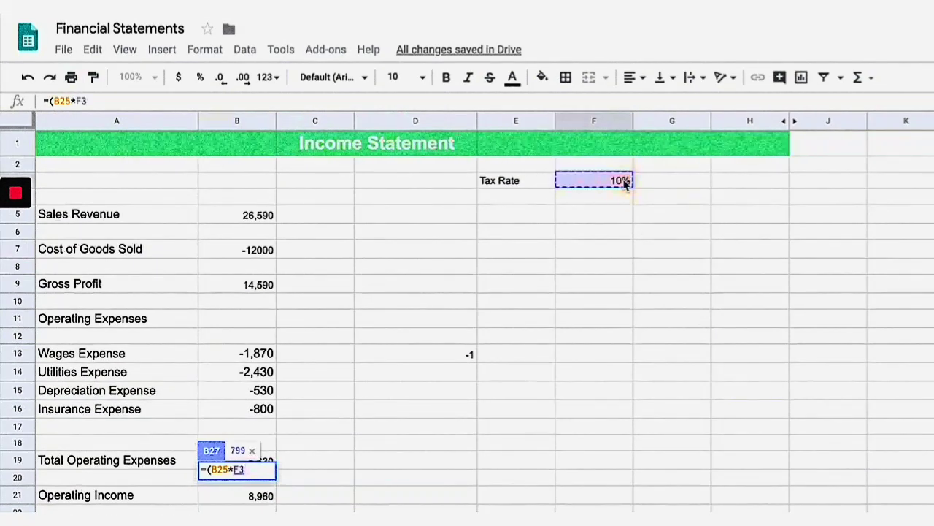
{"action": "type", "text": ")"}
{"action": "key", "text": "Return"}
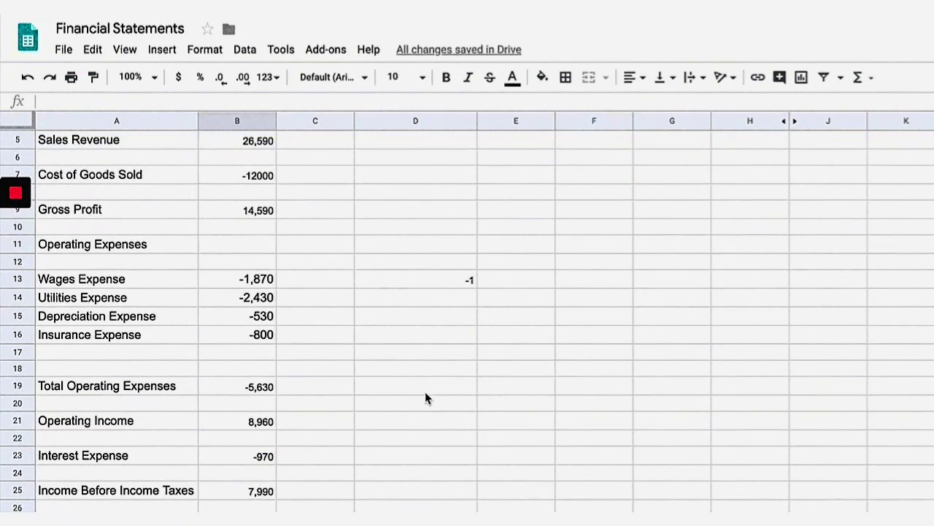
Enter the label Net Income in column A below Income Tax Expense and apply the formatting of the A27 label to it.
{"action": "left_click", "coordinate": [131, 509]}
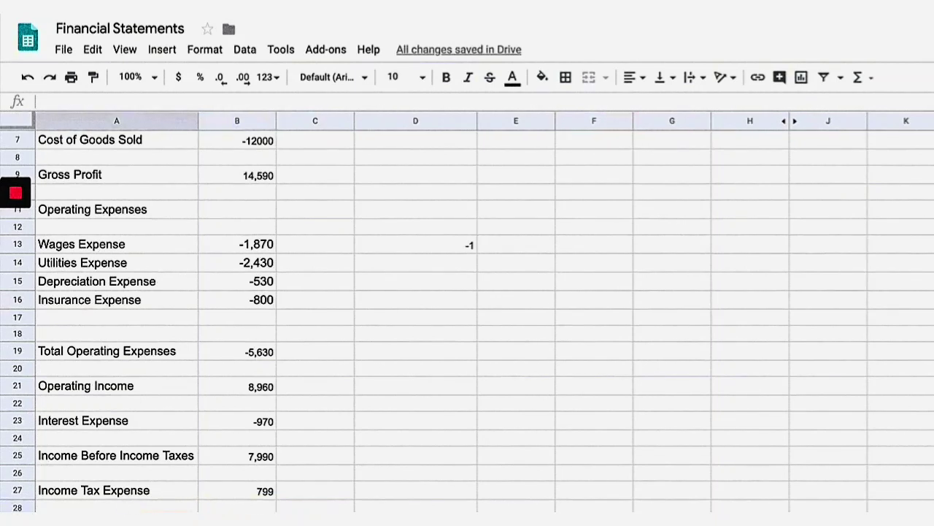
{"action": "type", "text": "Net Income"}
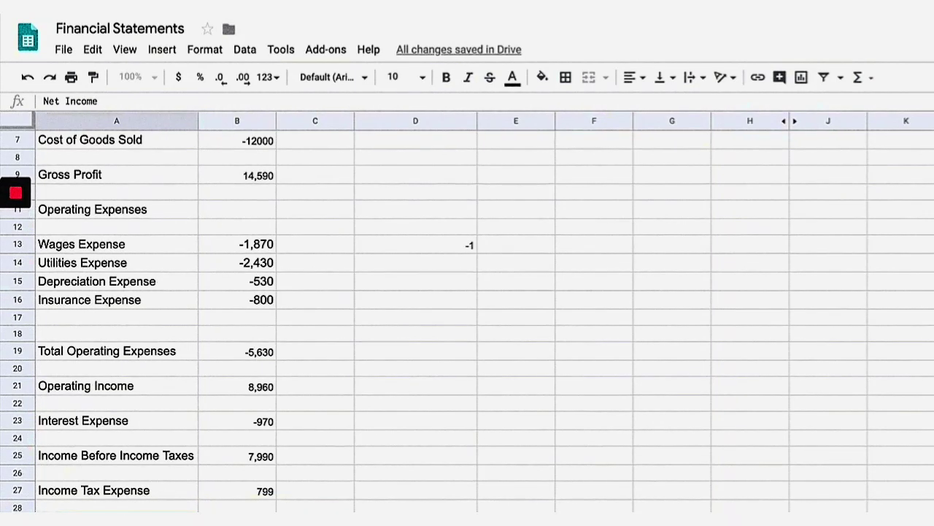
{"action": "left_click", "coordinate": [100, 486]}
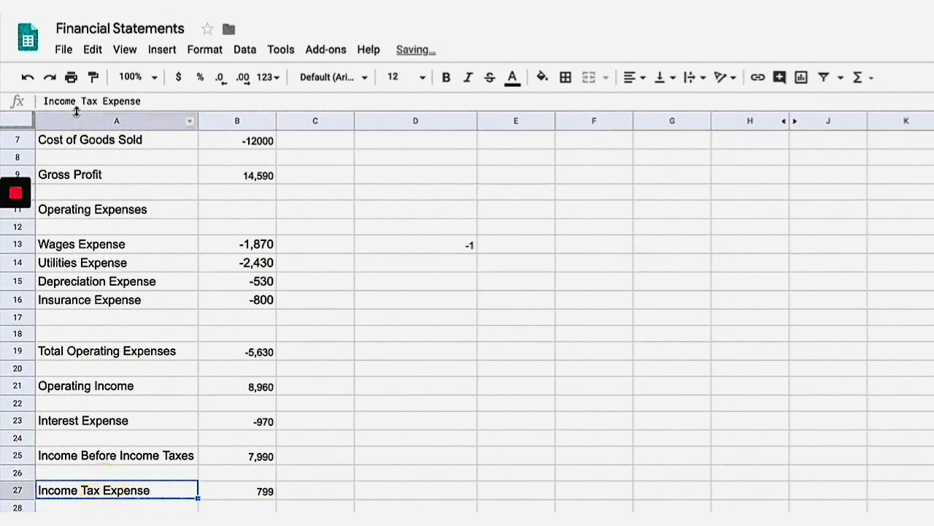
{"action": "left_click", "coordinate": [93, 76]}
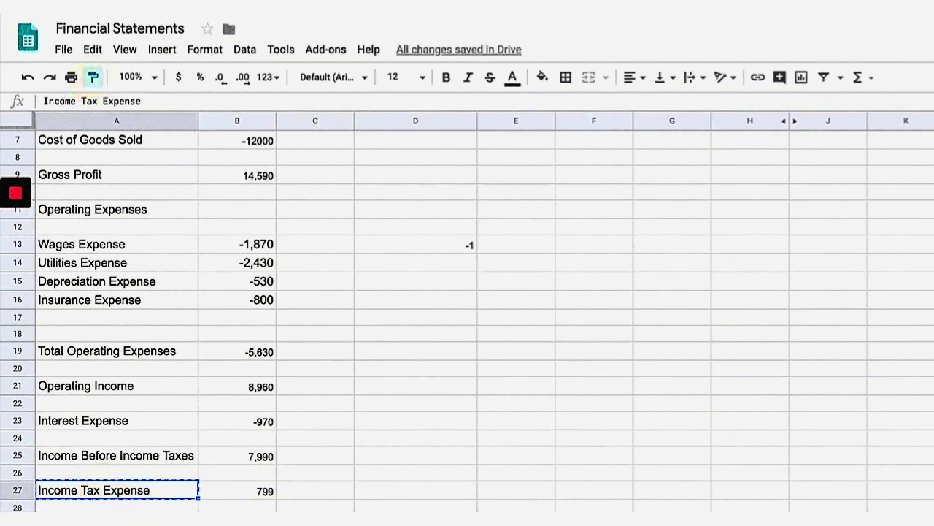
{"action": "left_click", "coordinate": [83, 506]}
Calculate net income in B29 by subtracting income tax expense in B27 from income before income taxes in B25.
{"action": "left_click", "coordinate": [263, 507]}
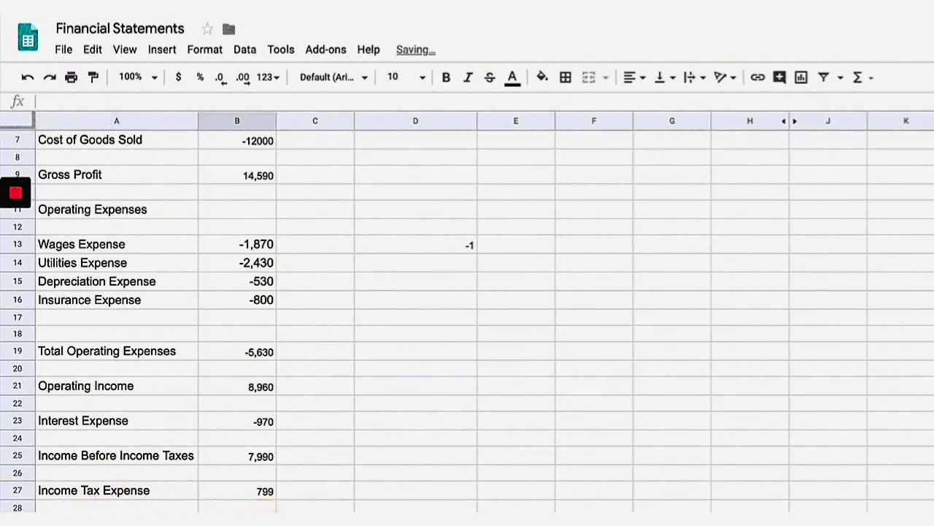
{"action": "type", "text": "=("}
{"action": "left_click", "coordinate": [254, 459]}
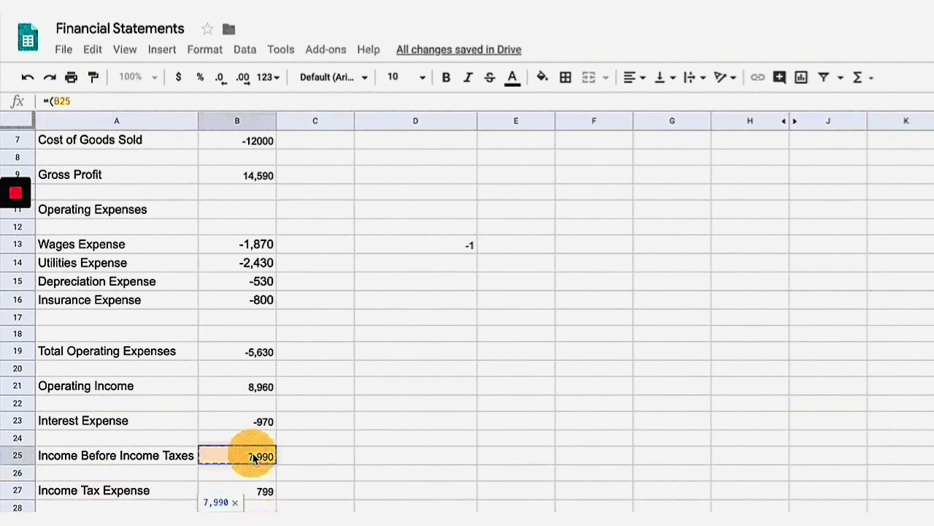
{"action": "type", "text": "-"}
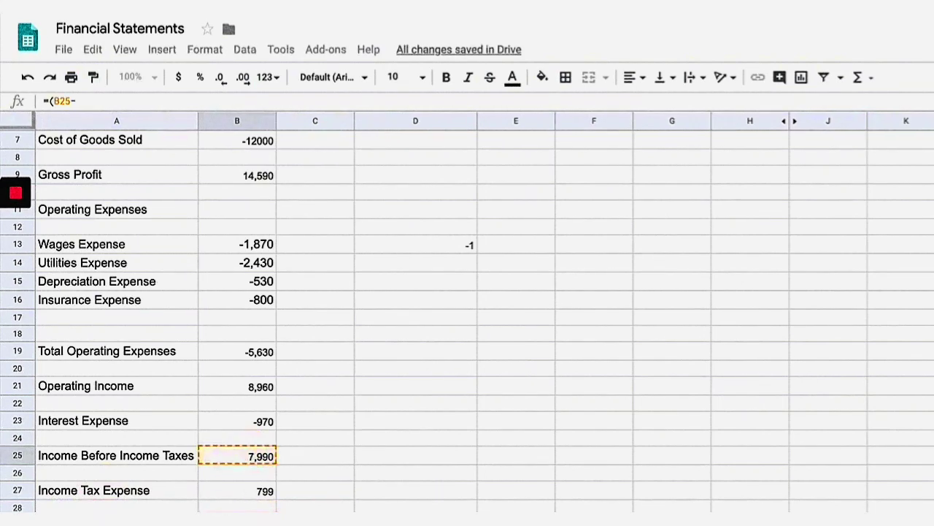
{"action": "left_click", "coordinate": [261, 493]}
{"action": "type", "text": ")"}
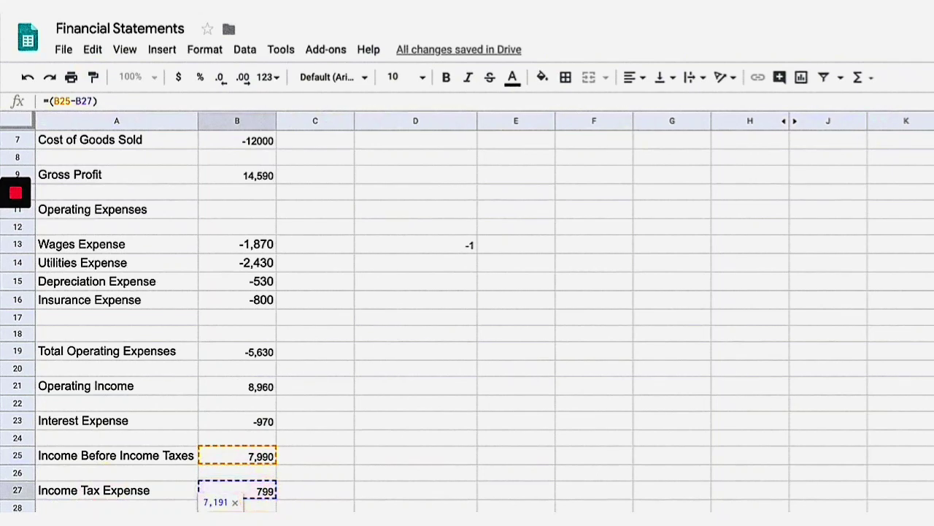
{"action": "key", "text": "Return"}
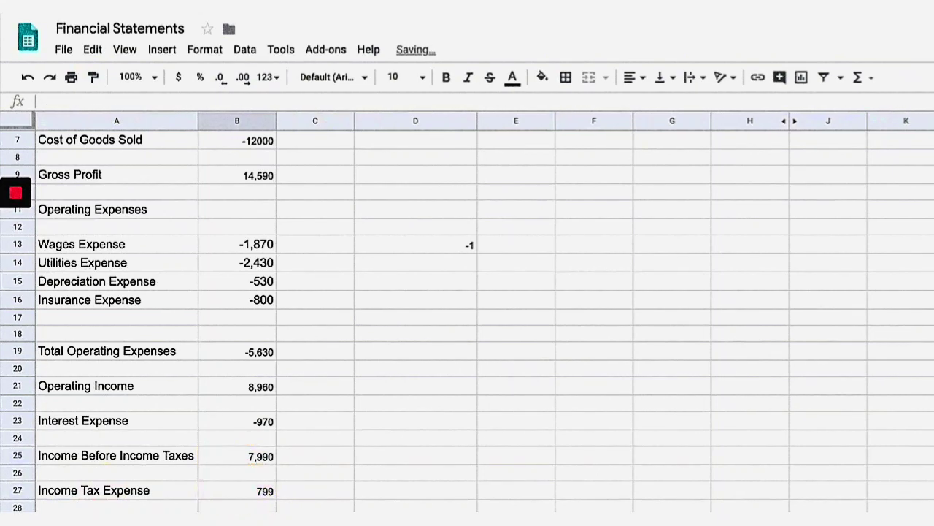
Make the Net Income label and its amount in A29:B29 bold.
{"action": "left_click", "coordinate": [191, 507]}
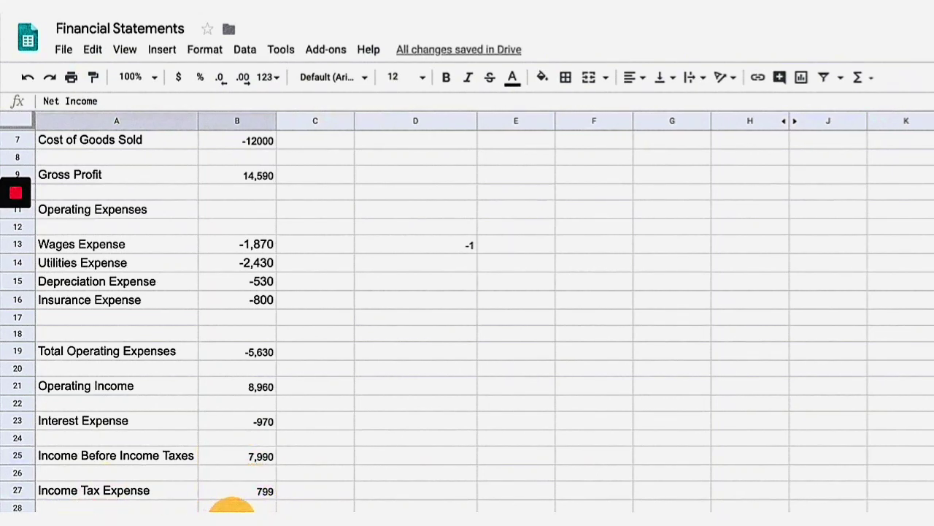
{"action": "key", "text": "ctrl+b"}
{"action": "left_click", "coordinate": [378, 459]}
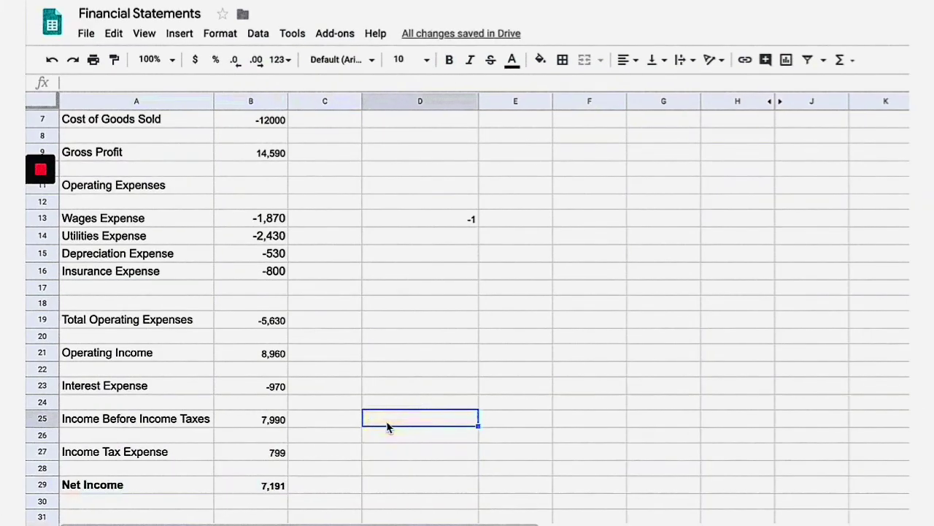
{"action": "scroll", "coordinate": [387, 427], "scroll_direction": "up", "scroll_amount": 3}
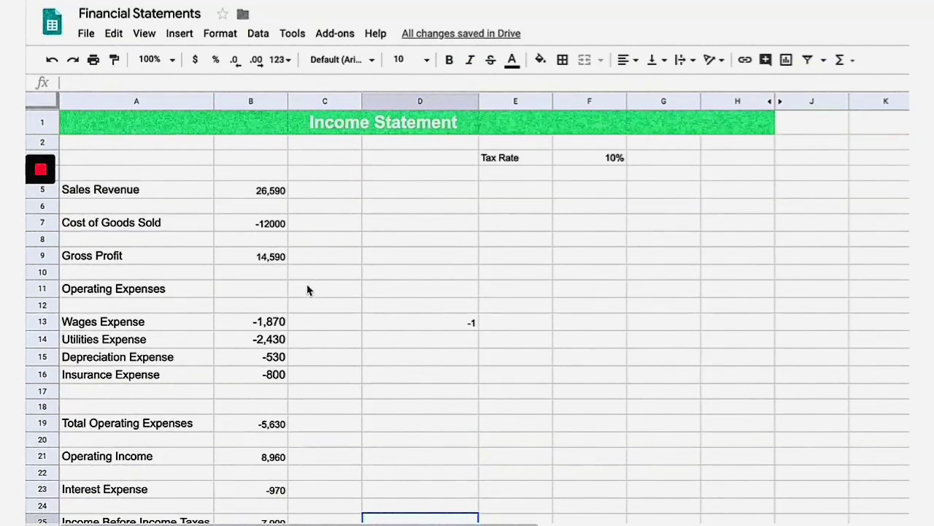
{"action": "scroll", "coordinate": [234, 376], "scroll_direction": "down", "scroll_amount": 2}
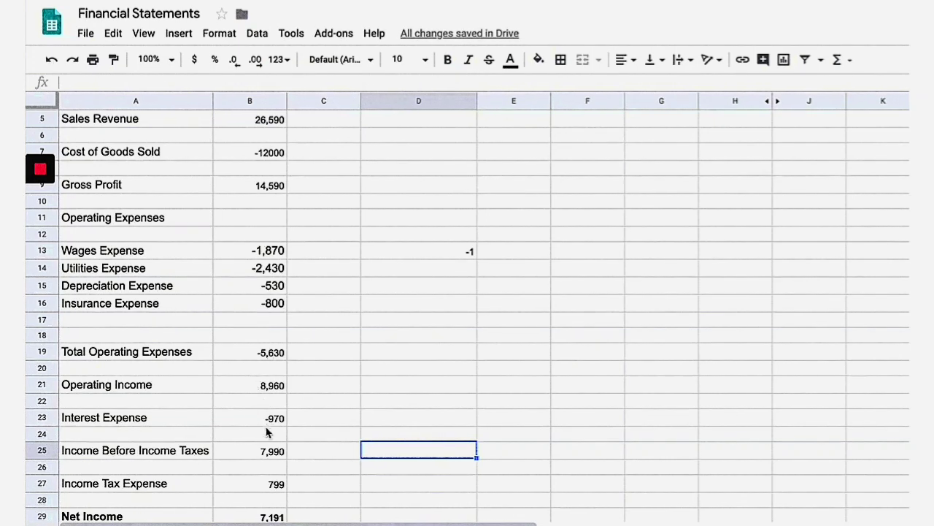
{"action": "scroll", "coordinate": [267, 452], "scroll_direction": "down", "scroll_amount": 1}
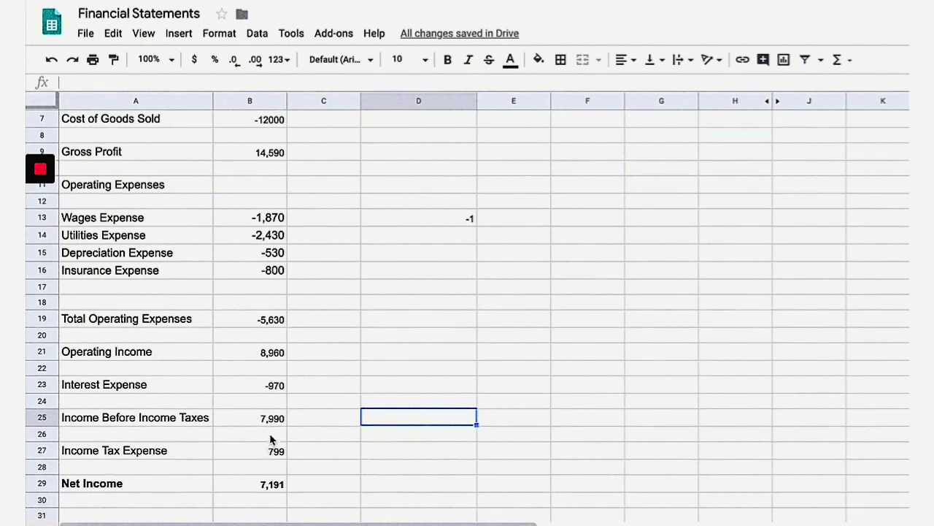